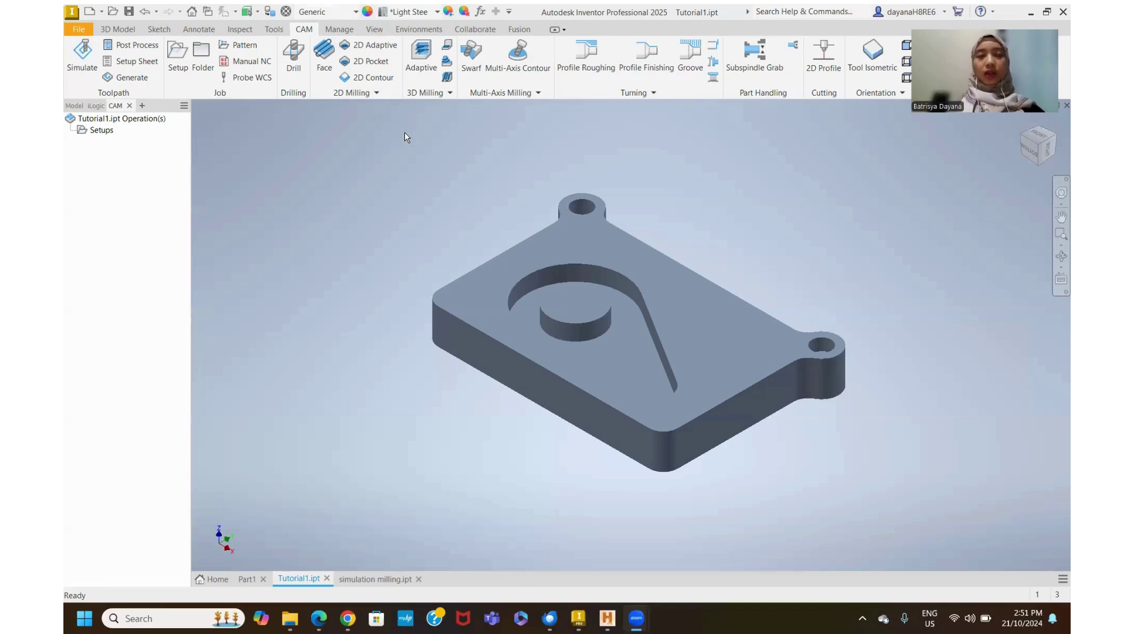
# Step: Review the Inventor CAM - Ultimate install options in Autodesk Account, then return to Inventor
pyautogui.click(319, 622)
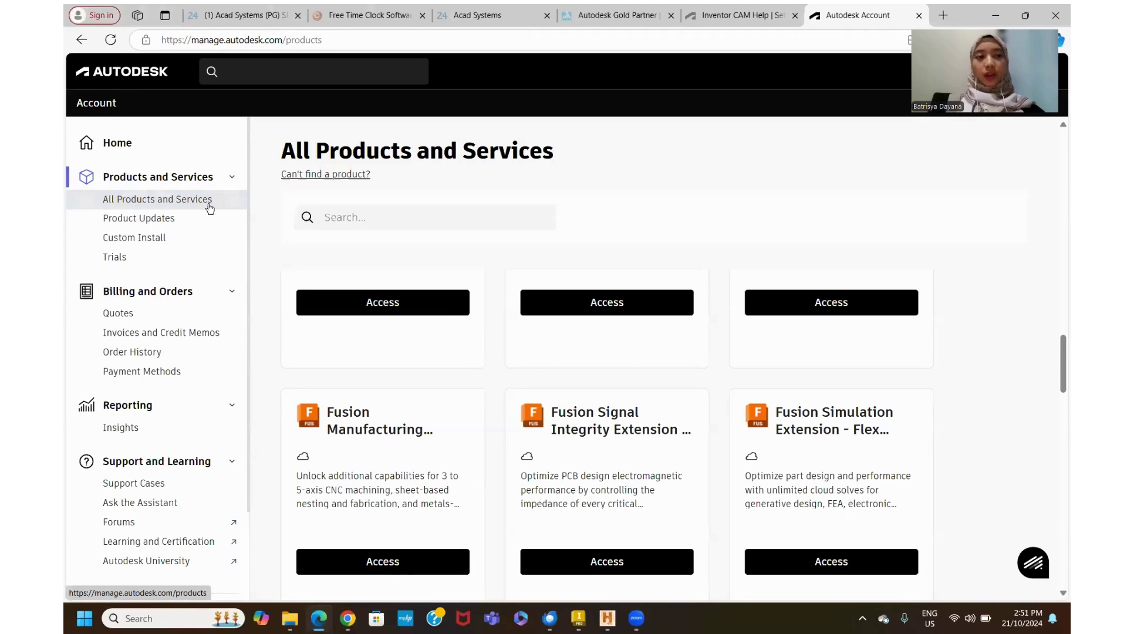
pyautogui.scroll(-2, 541, 363)
pyautogui.scroll(-2, 541, 364)
pyautogui.scroll(-2, 540, 364)
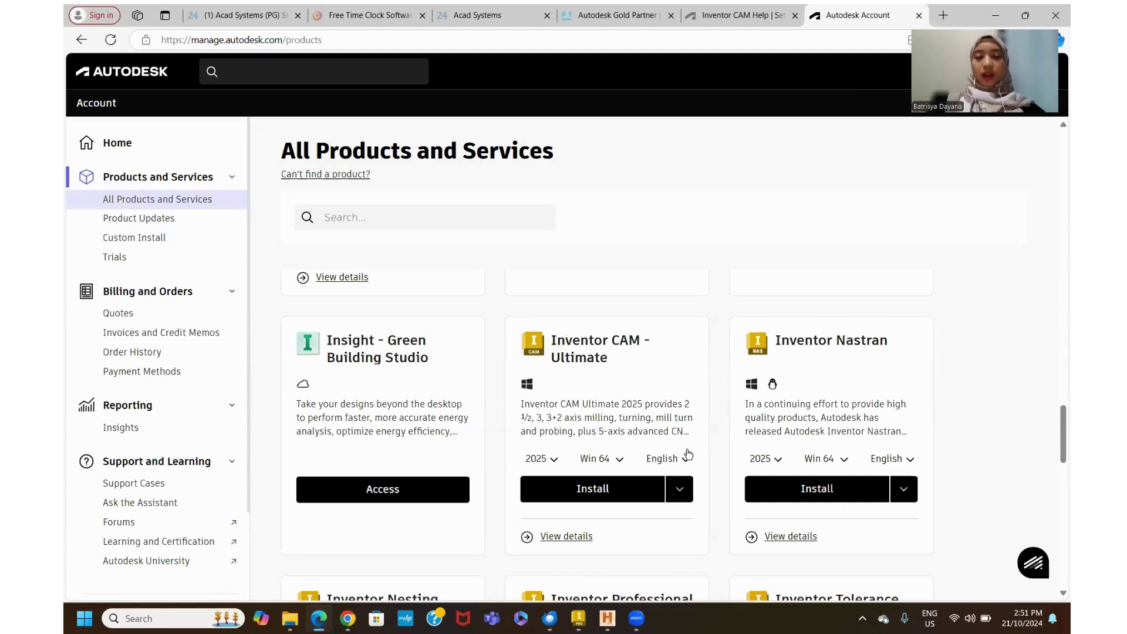
pyautogui.click(680, 493)
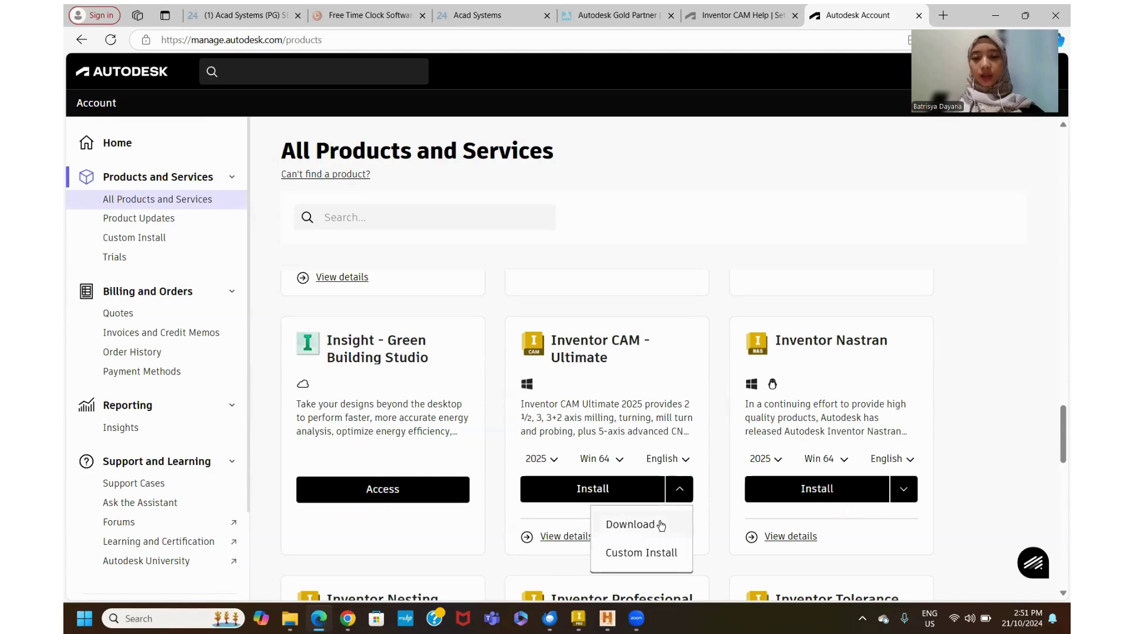
pyautogui.click(951, 413)
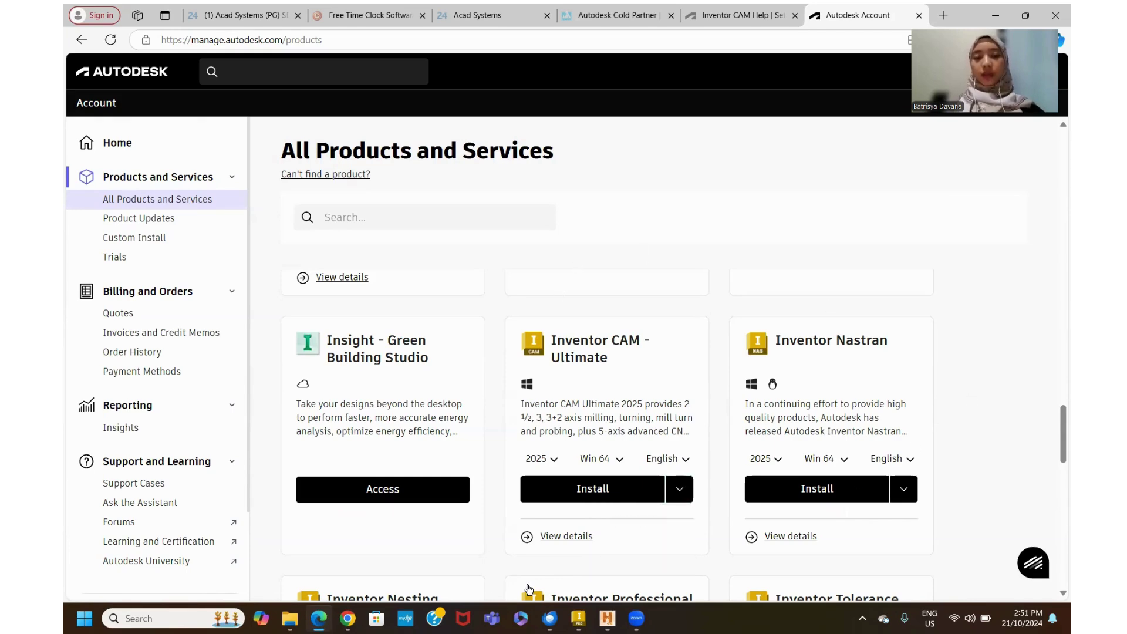
pyautogui.click(578, 618)
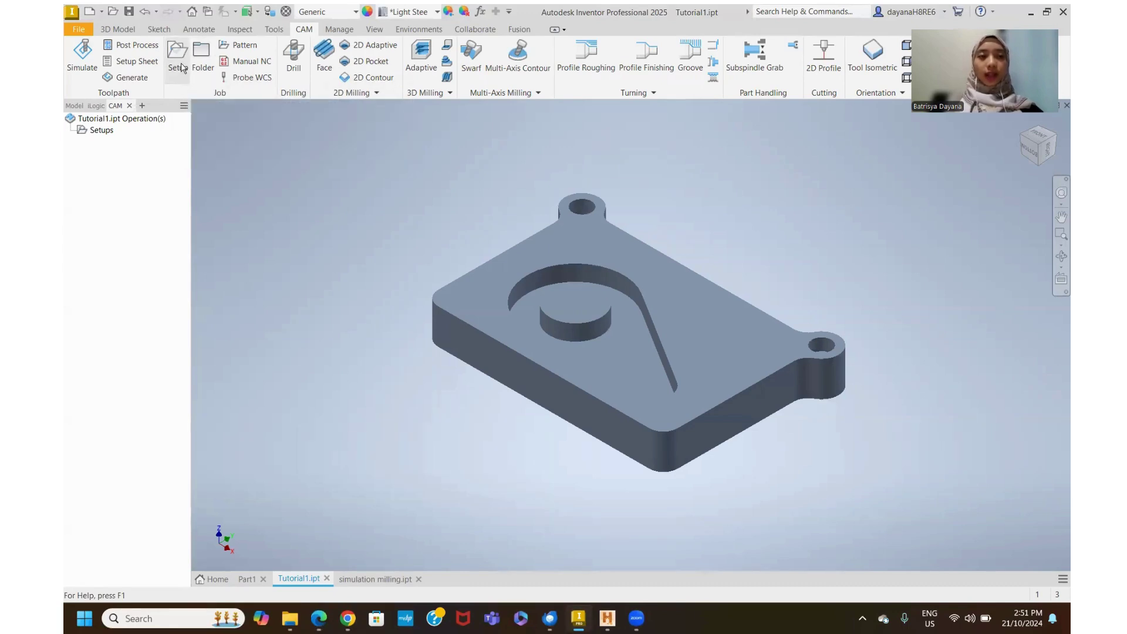
# Step: Create a new CAM setup, Setup10, for the plate from the Job panel
pyautogui.click(178, 61)
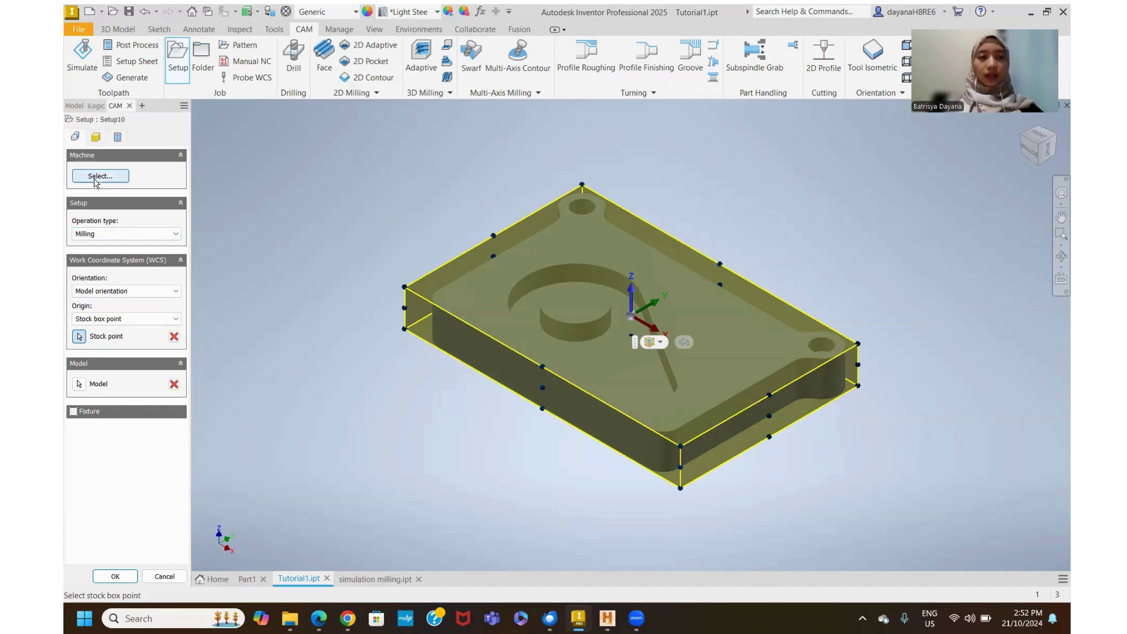
pyautogui.moveTo(125, 233)
pyautogui.click(150, 239)
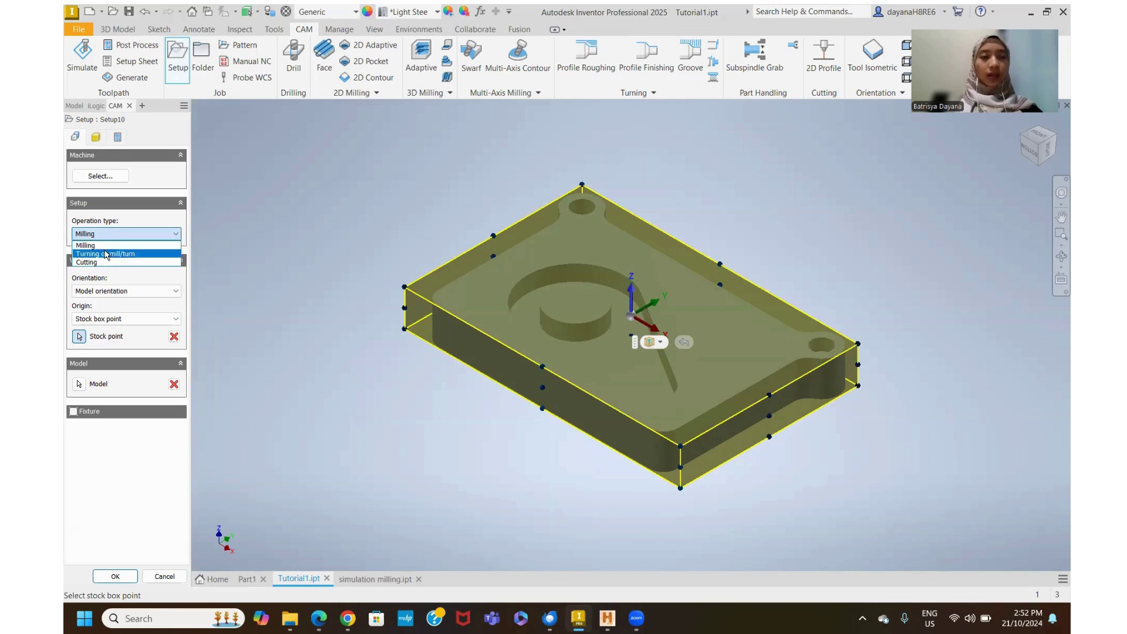
pyautogui.click(105, 245)
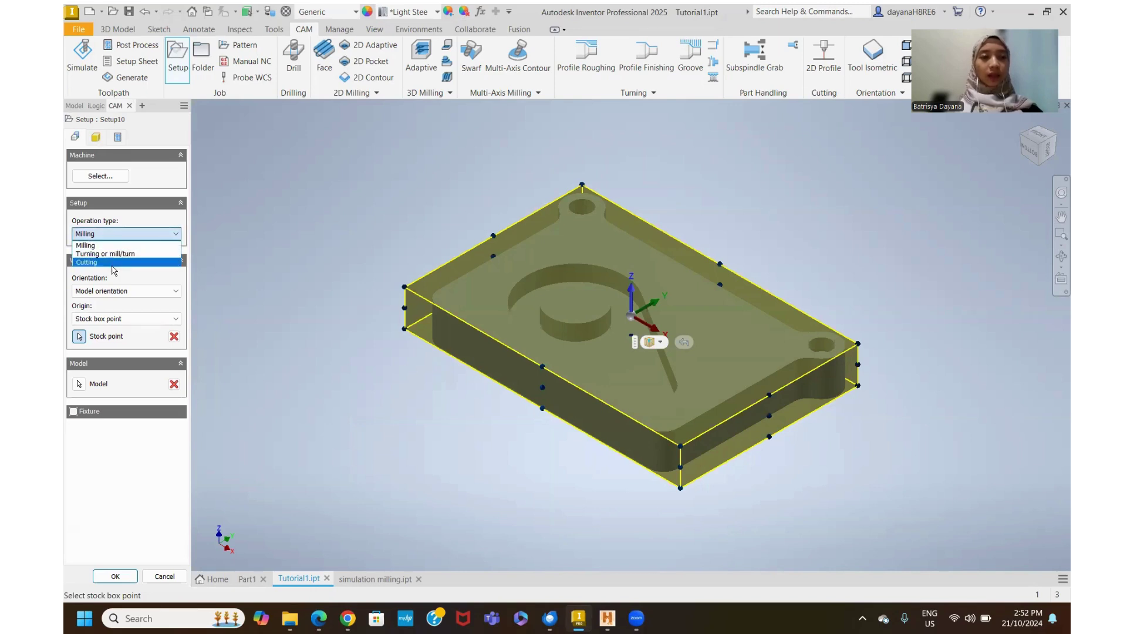
pyautogui.click(112, 264)
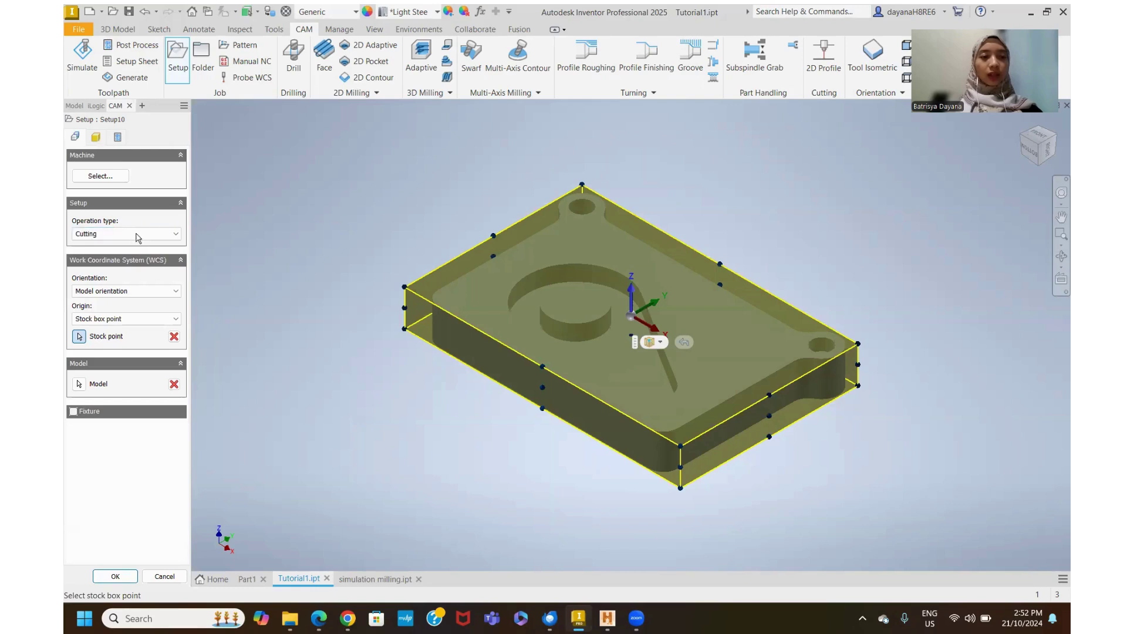
pyautogui.click(115, 235)
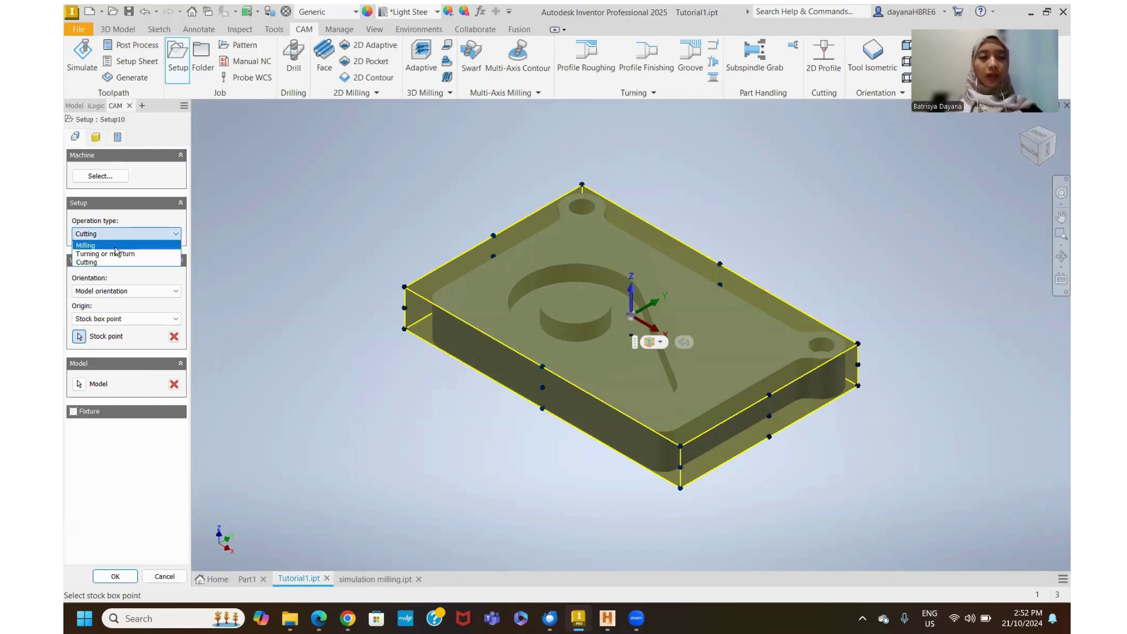
pyautogui.click(115, 246)
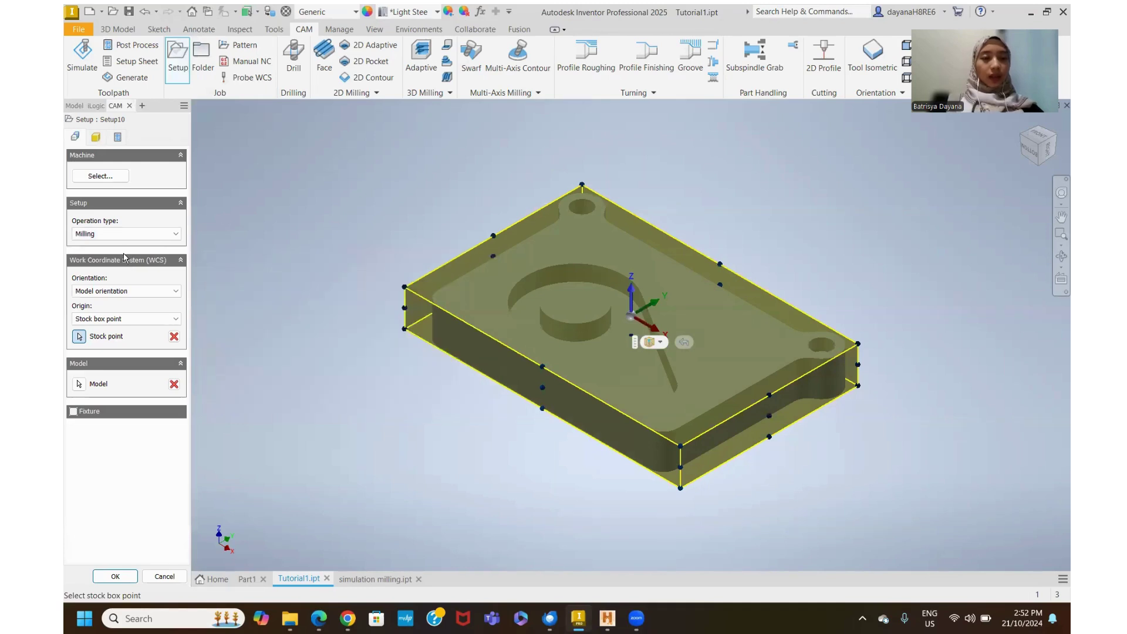
pyautogui.click(115, 234)
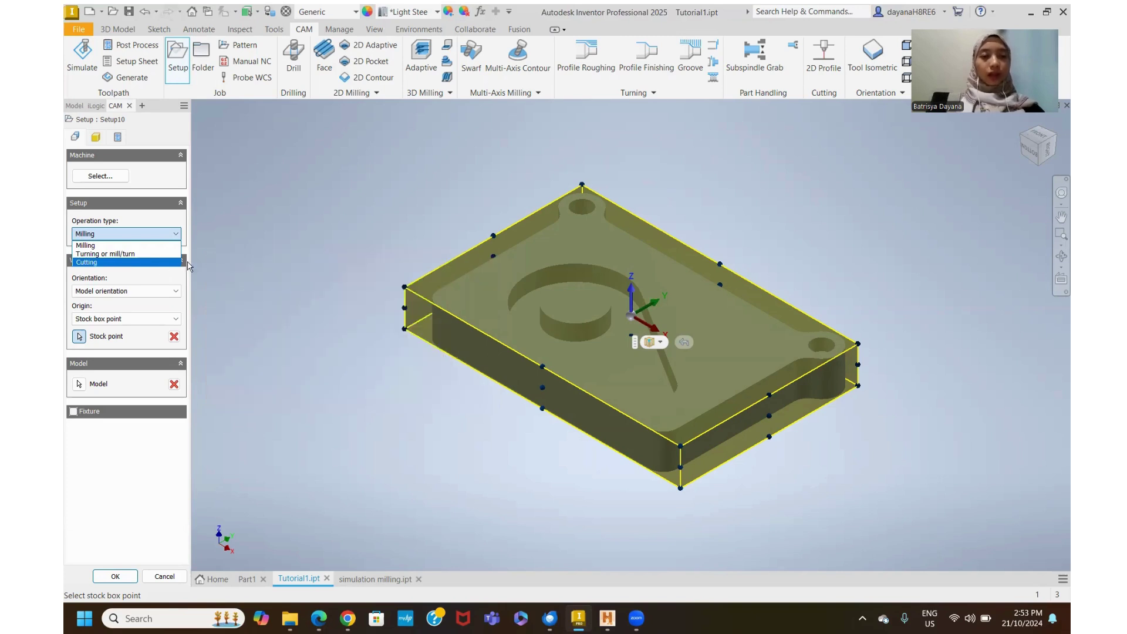
pyautogui.click(132, 246)
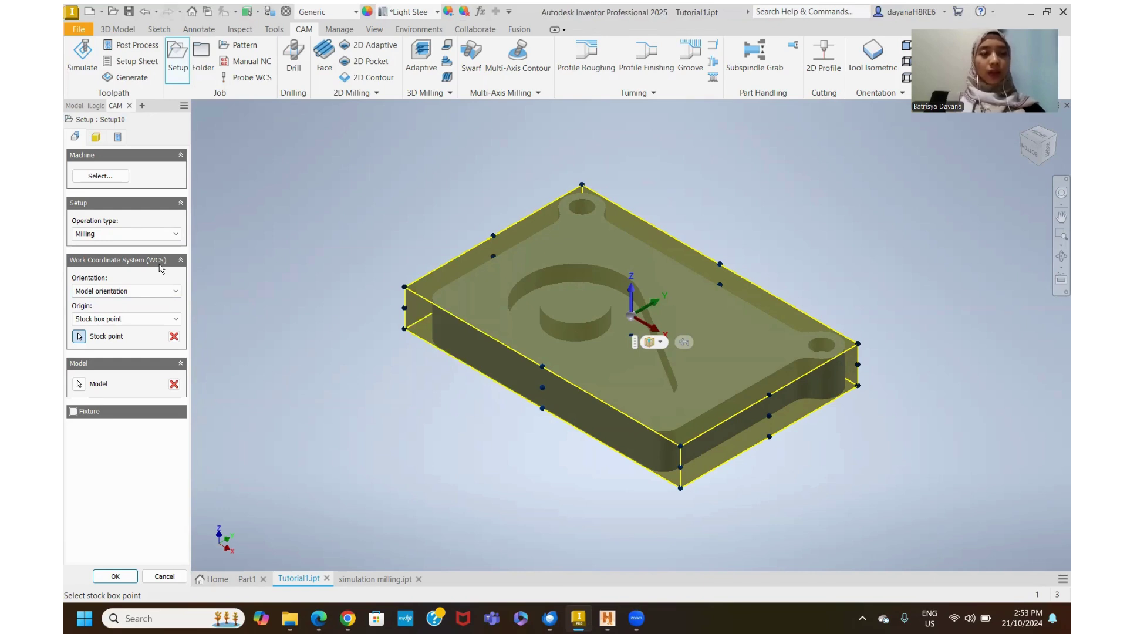
# Step: Orient the WCS with a vertical stock edge as Z and a top edge as X, unflipped
pyautogui.click(157, 291)
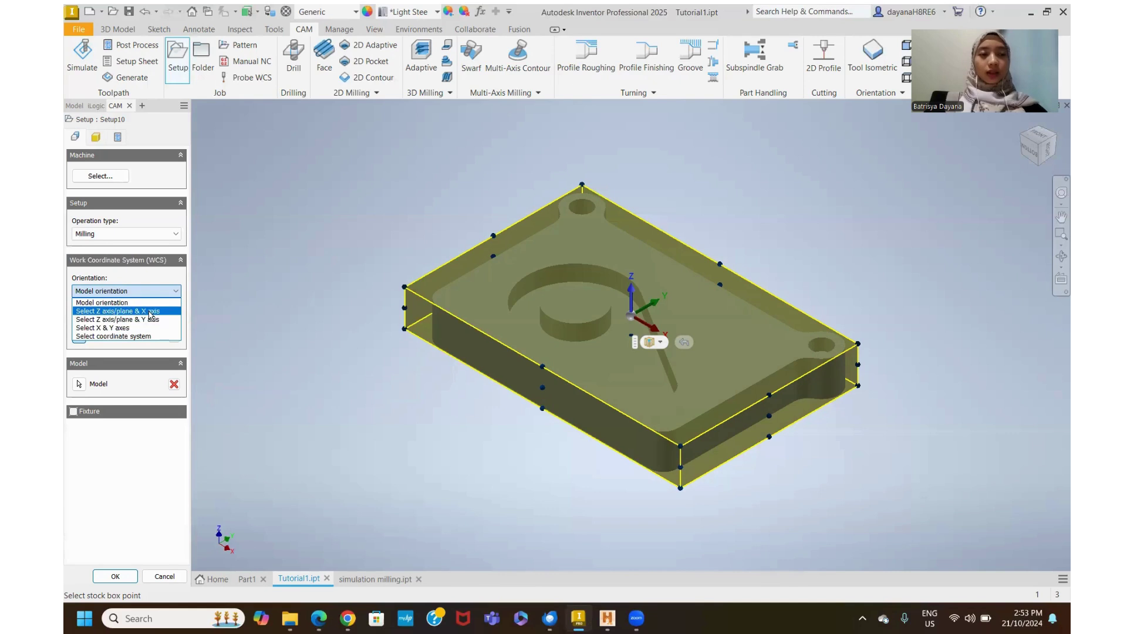
pyautogui.click(151, 313)
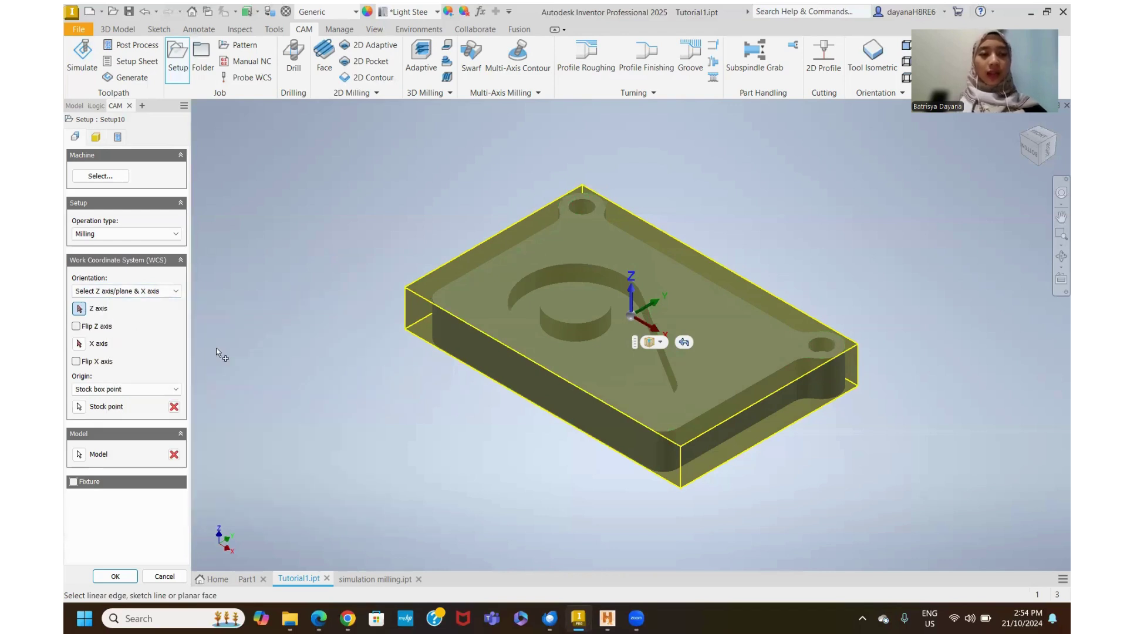
pyautogui.click(438, 333)
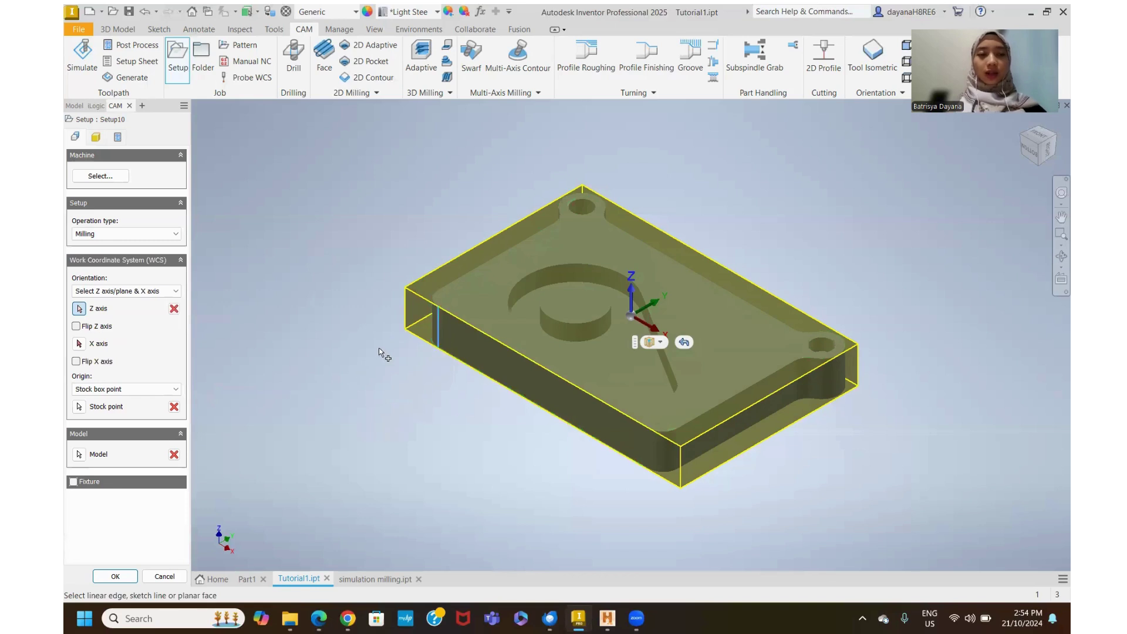
pyautogui.click(80, 345)
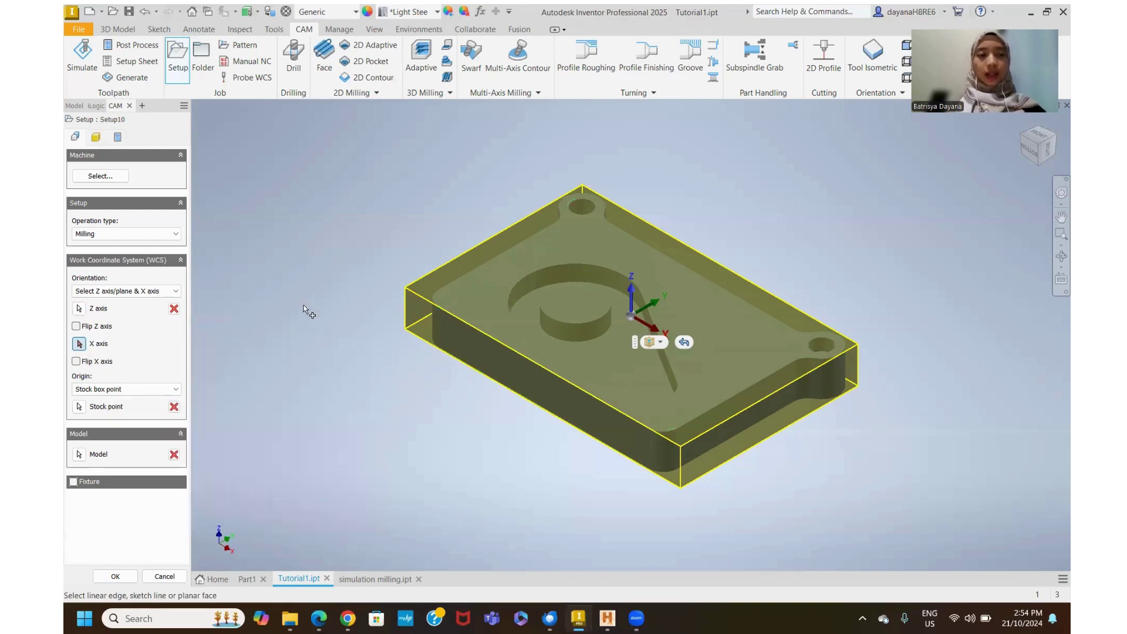
pyautogui.click(470, 272)
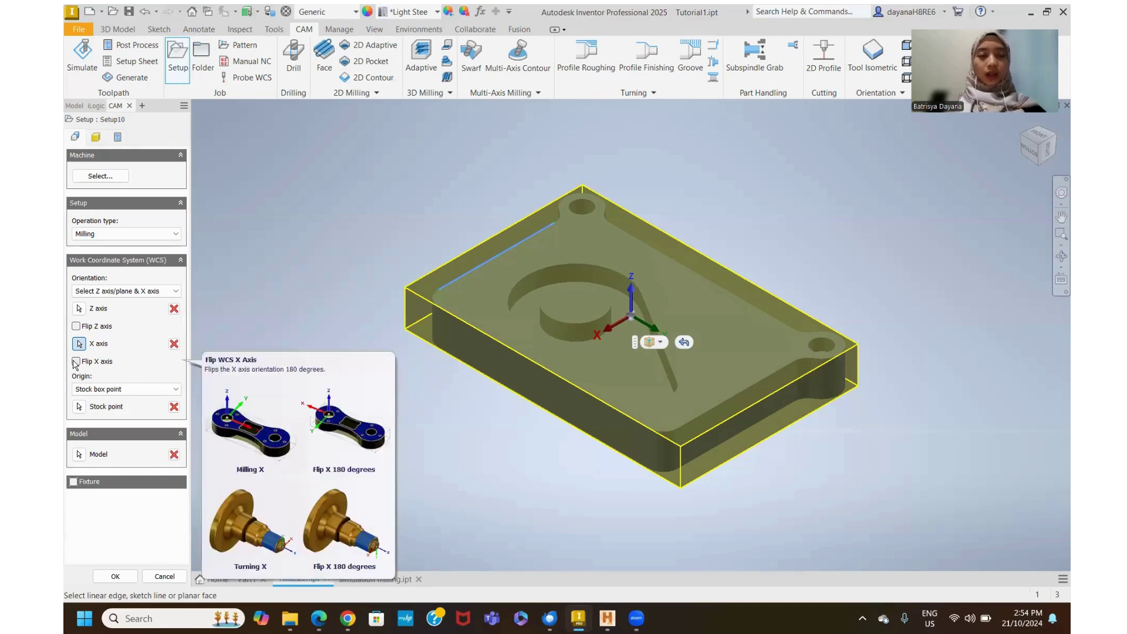
pyautogui.click(76, 361)
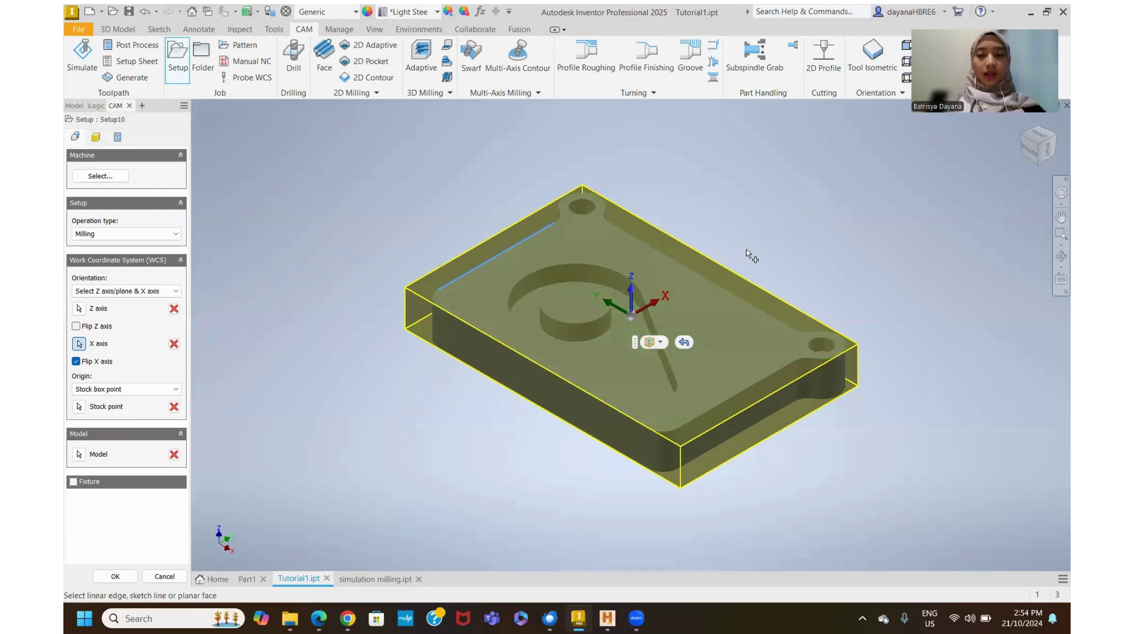
pyautogui.click(75, 361)
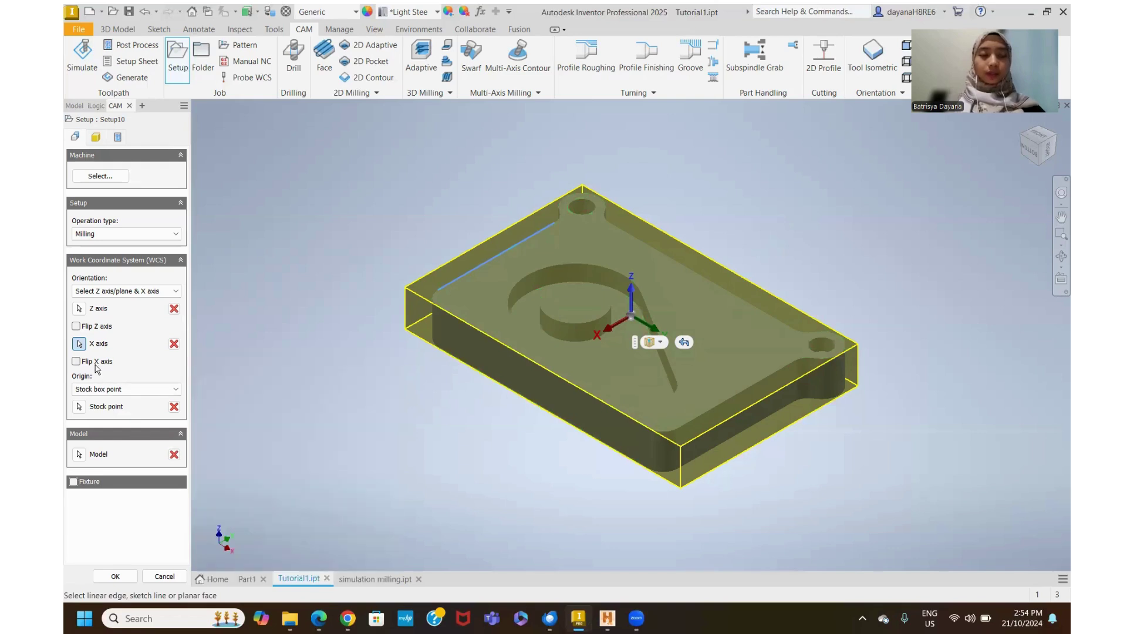
pyautogui.click(151, 293)
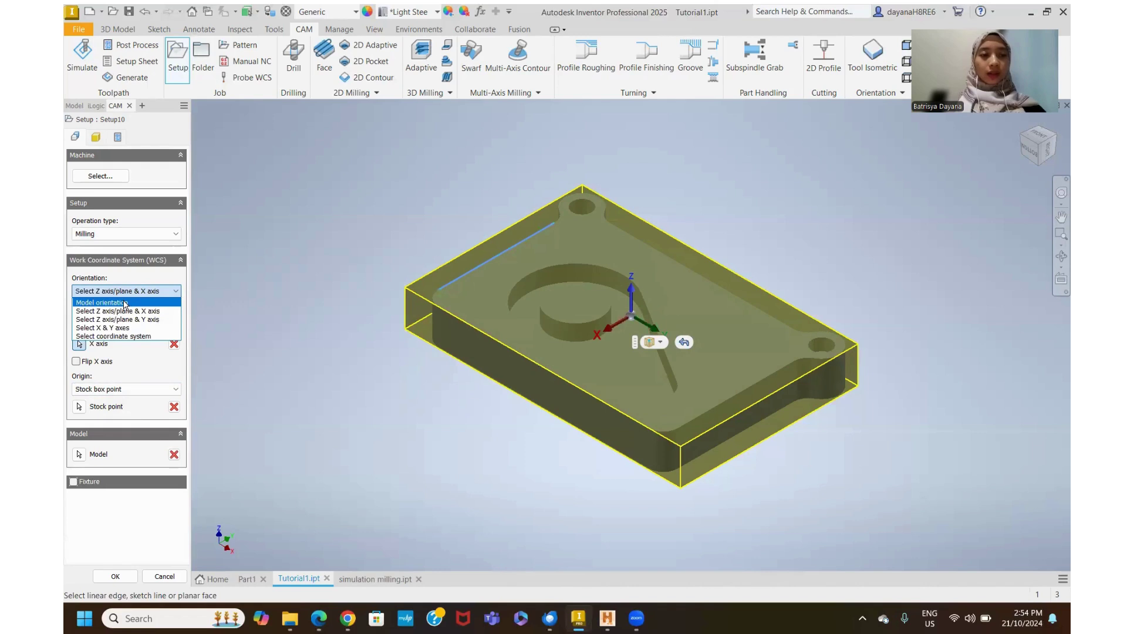
# Step: Revert to model orientation and set the WCS origin type to Stock box point
pyautogui.click(126, 304)
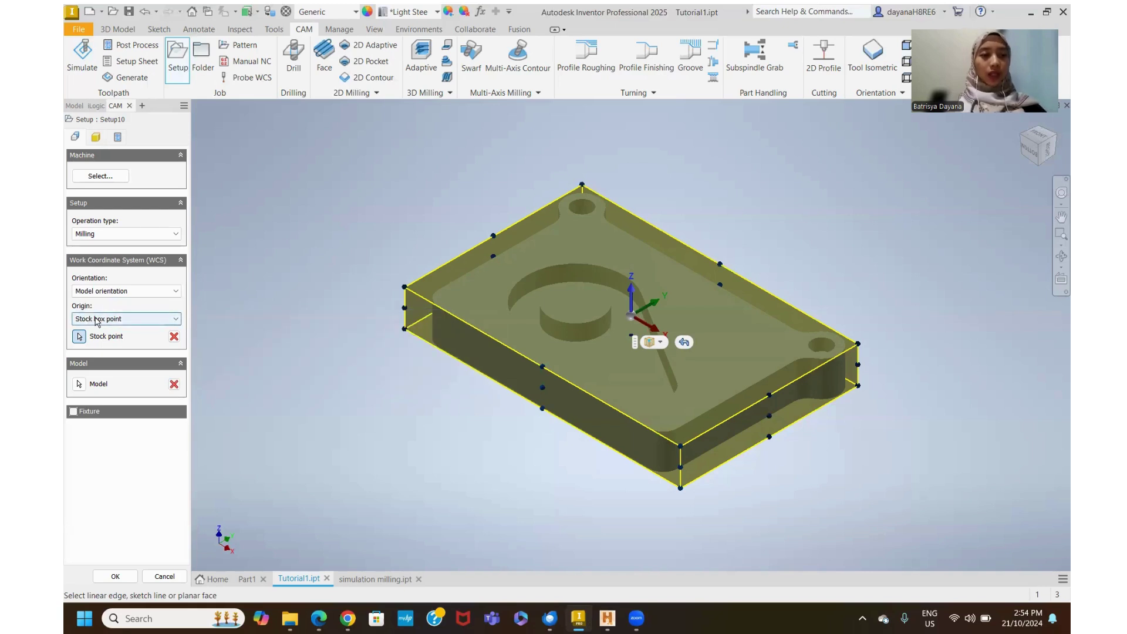
pyautogui.moveTo(126, 320)
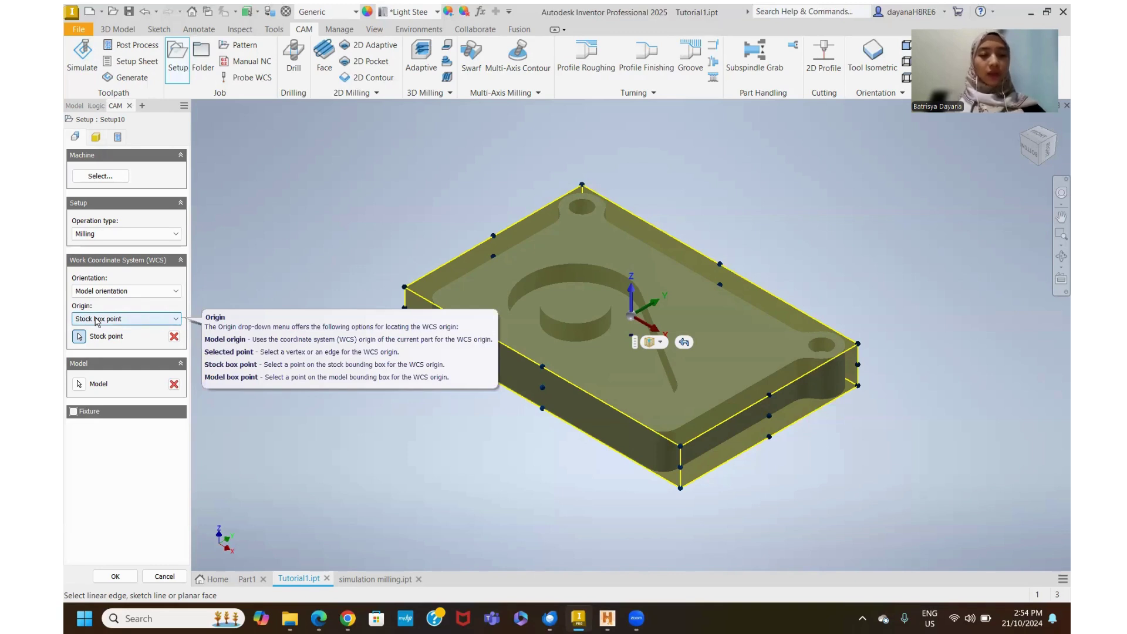
pyautogui.click(96, 320)
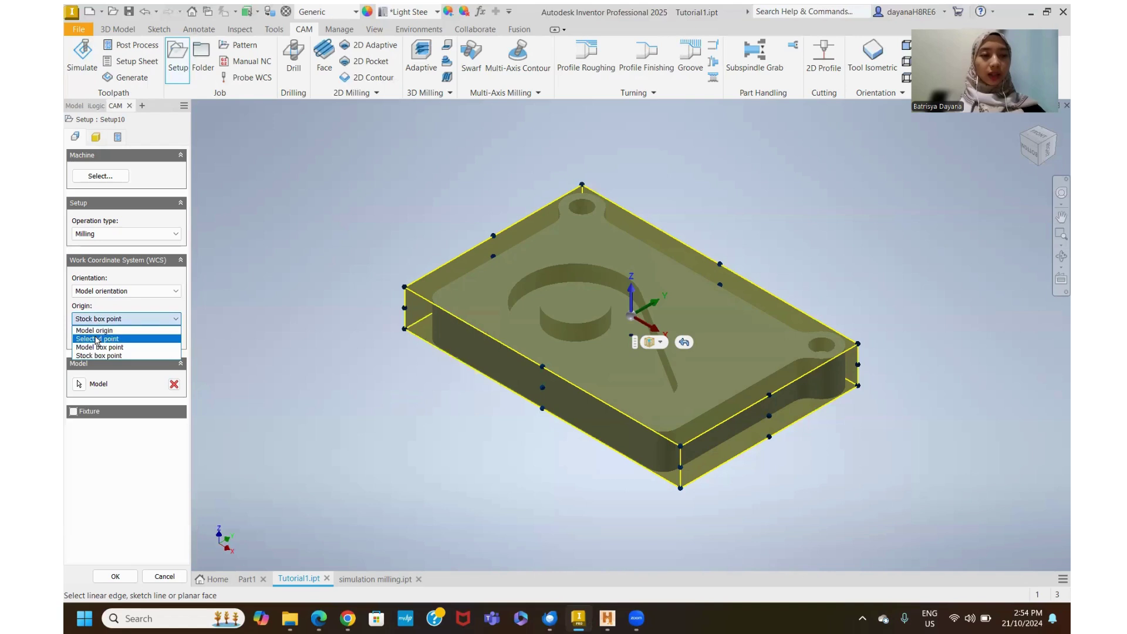
pyautogui.click(96, 340)
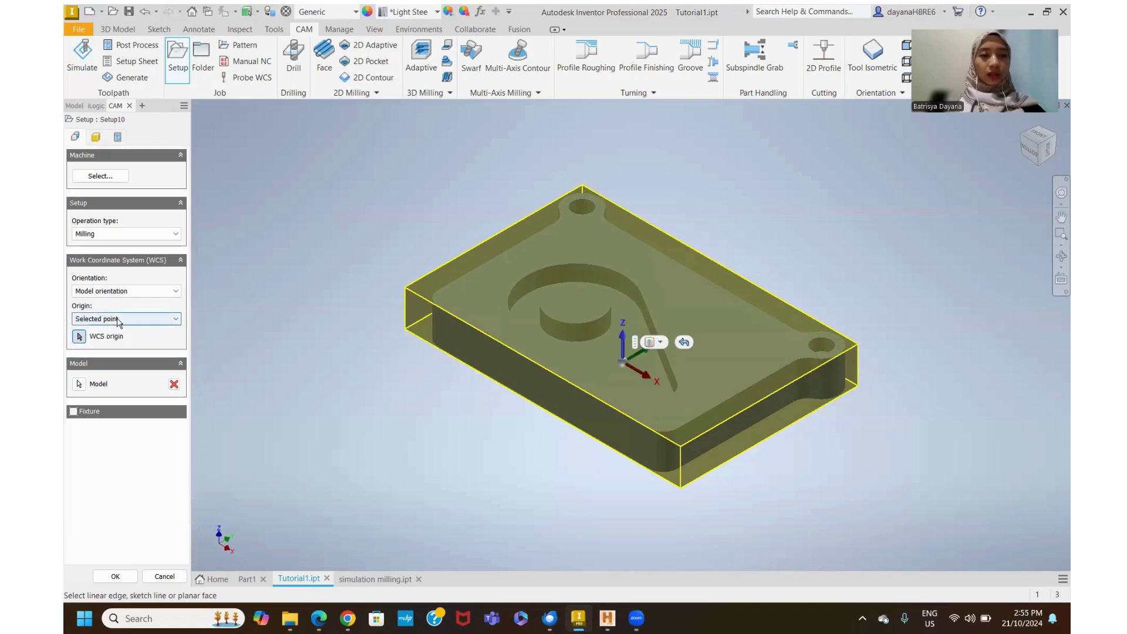
pyautogui.click(117, 320)
pyautogui.click(115, 348)
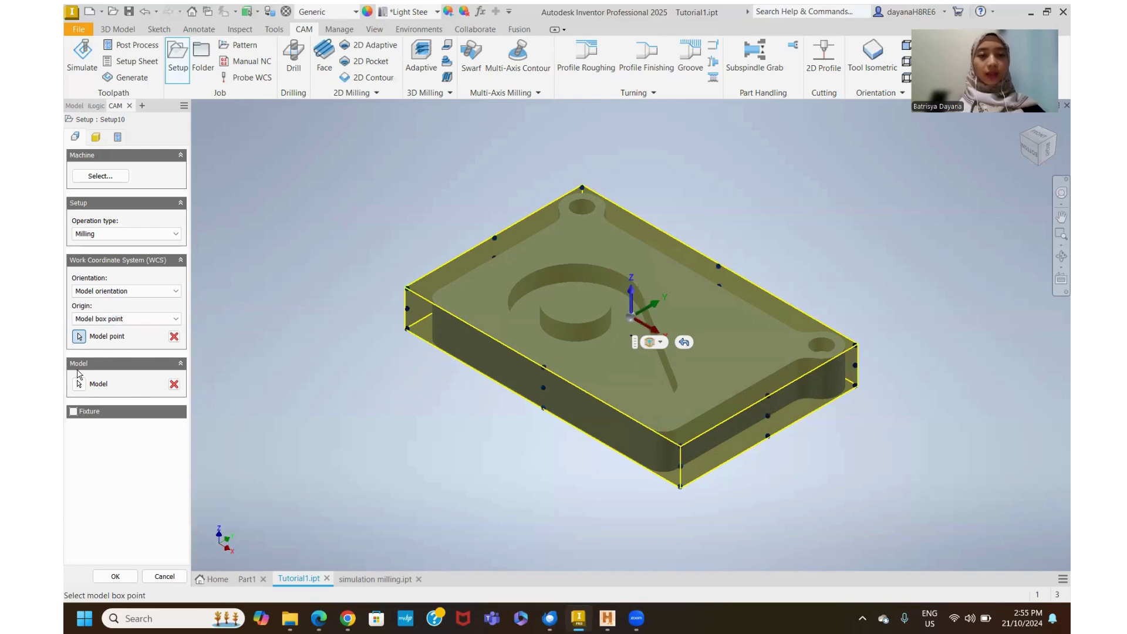
pyautogui.click(121, 320)
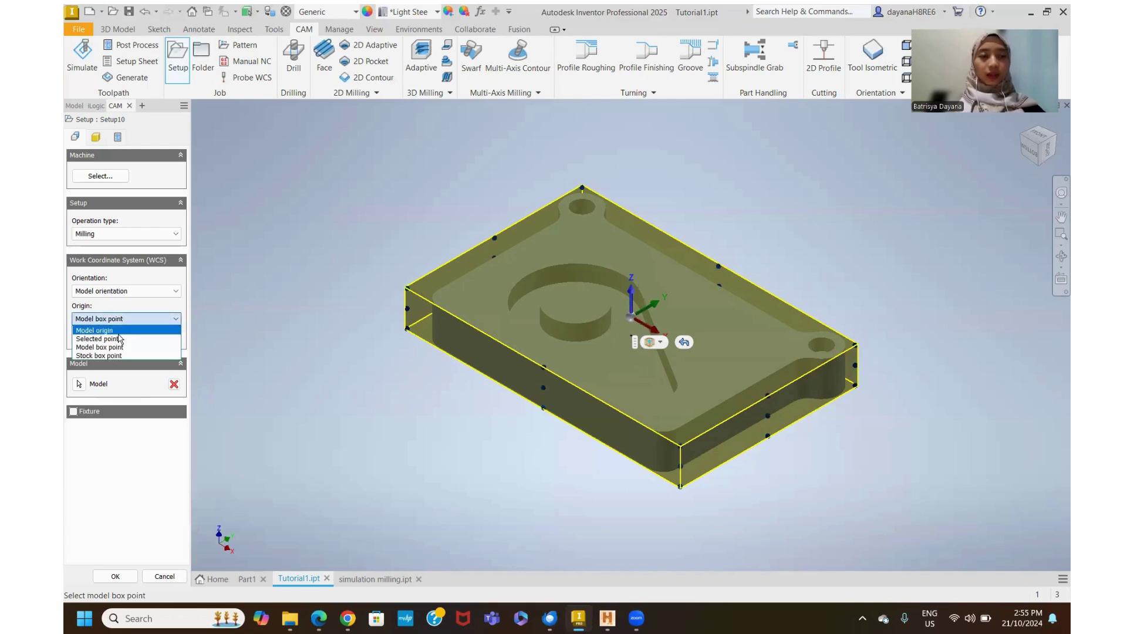
pyautogui.click(120, 330)
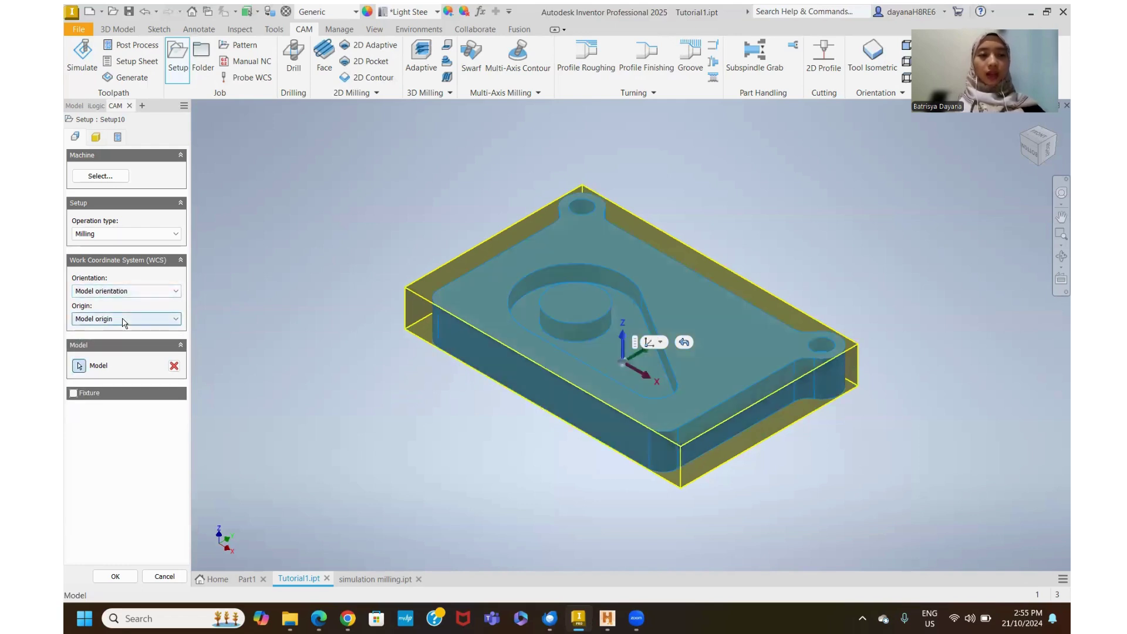
pyautogui.click(124, 320)
pyautogui.click(120, 349)
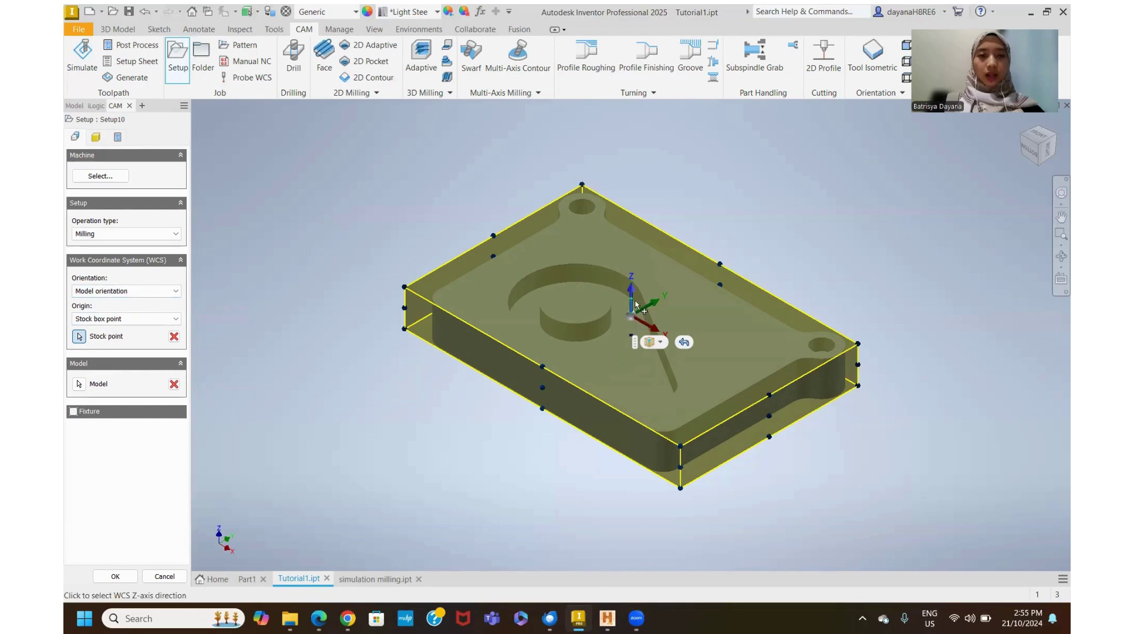
# Step: Pick the left top stock corner as the WCS origin point
pyautogui.click(405, 290)
pyautogui.click(494, 237)
pyautogui.click(581, 186)
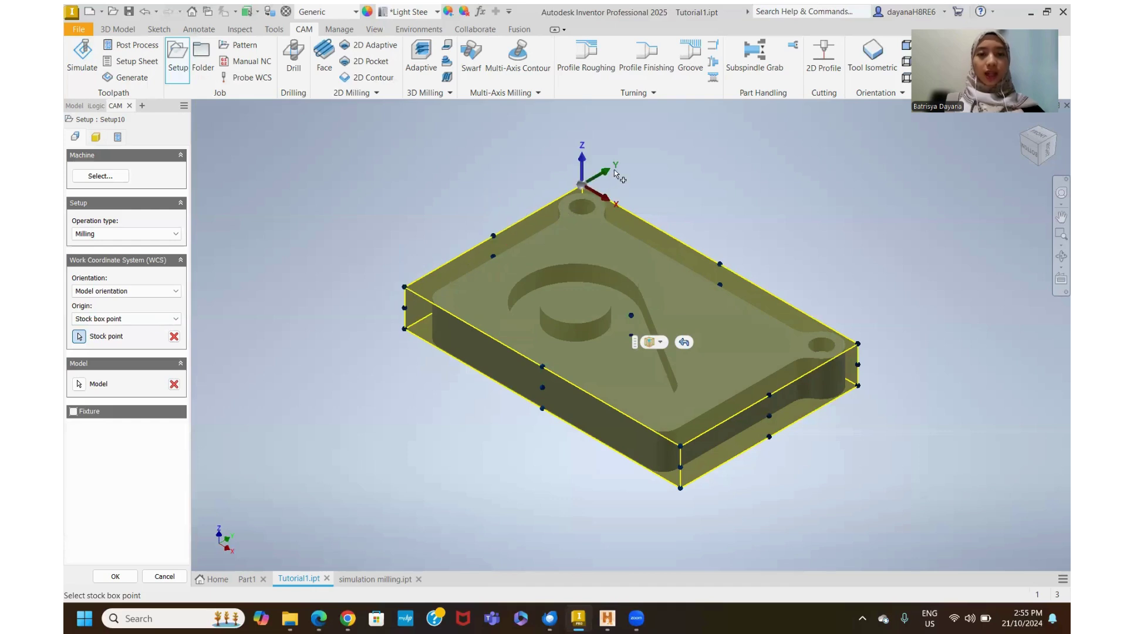
pyautogui.click(405, 286)
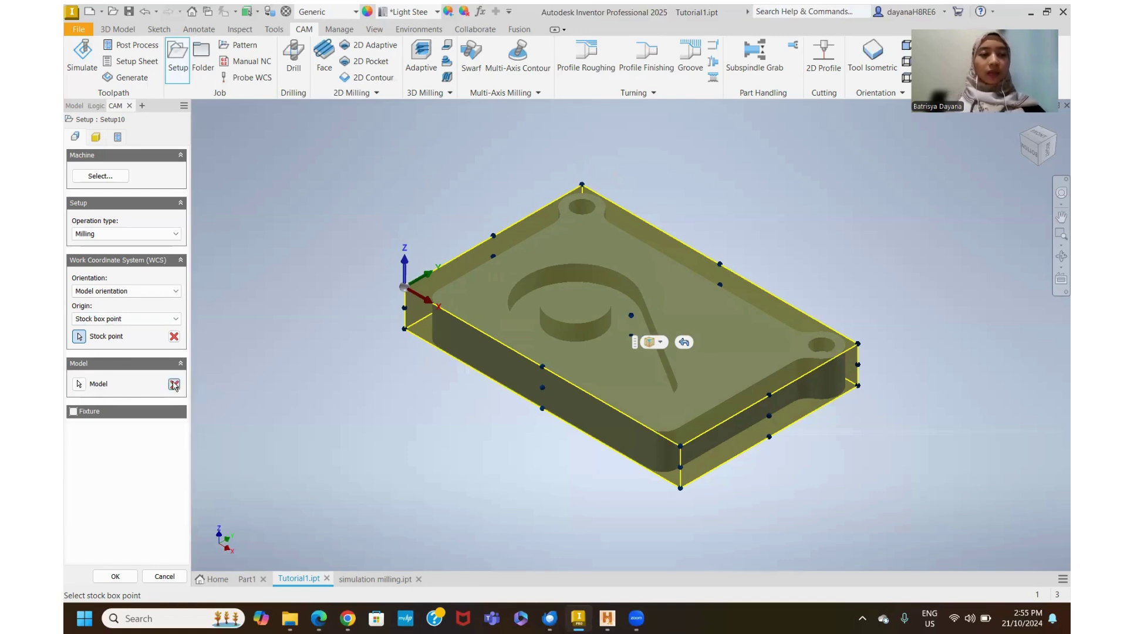
# Step: Select the plate part in the viewport as Setup10's machining model
pyautogui.click(173, 385)
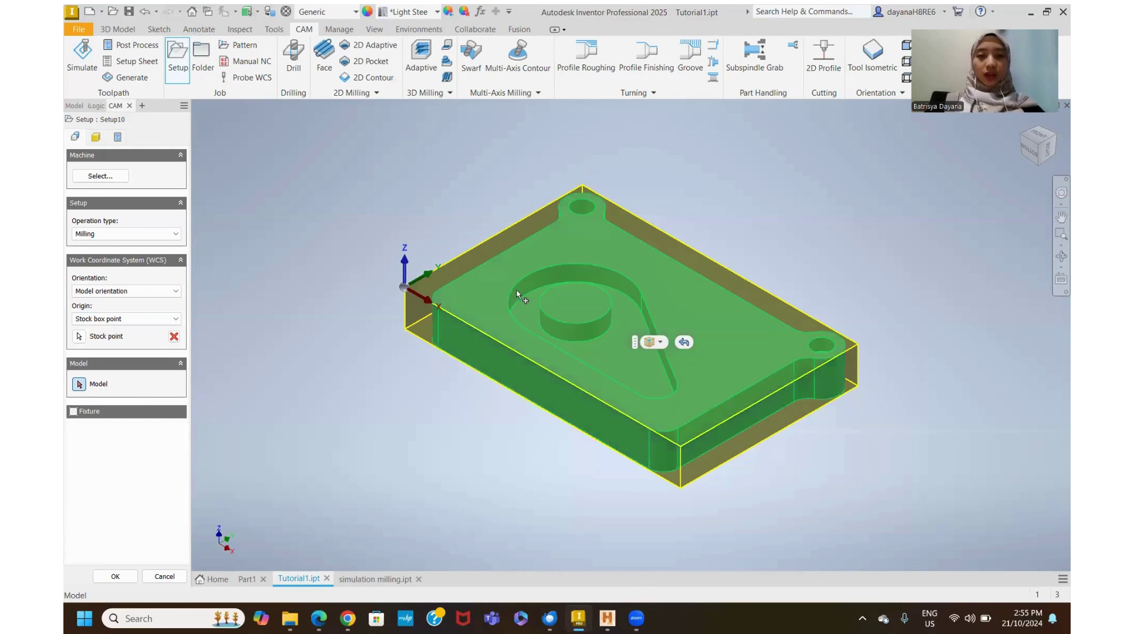
pyautogui.click(559, 261)
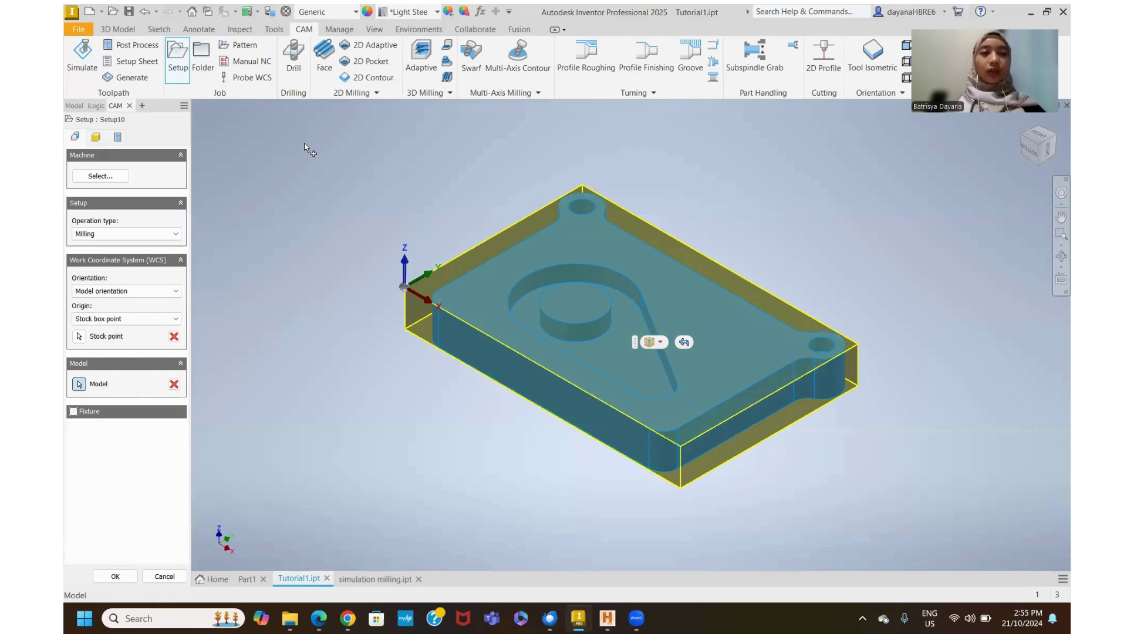
# Step: Try fixed and relative size tube stock modes, then settle on Relative size box
pyautogui.click(94, 139)
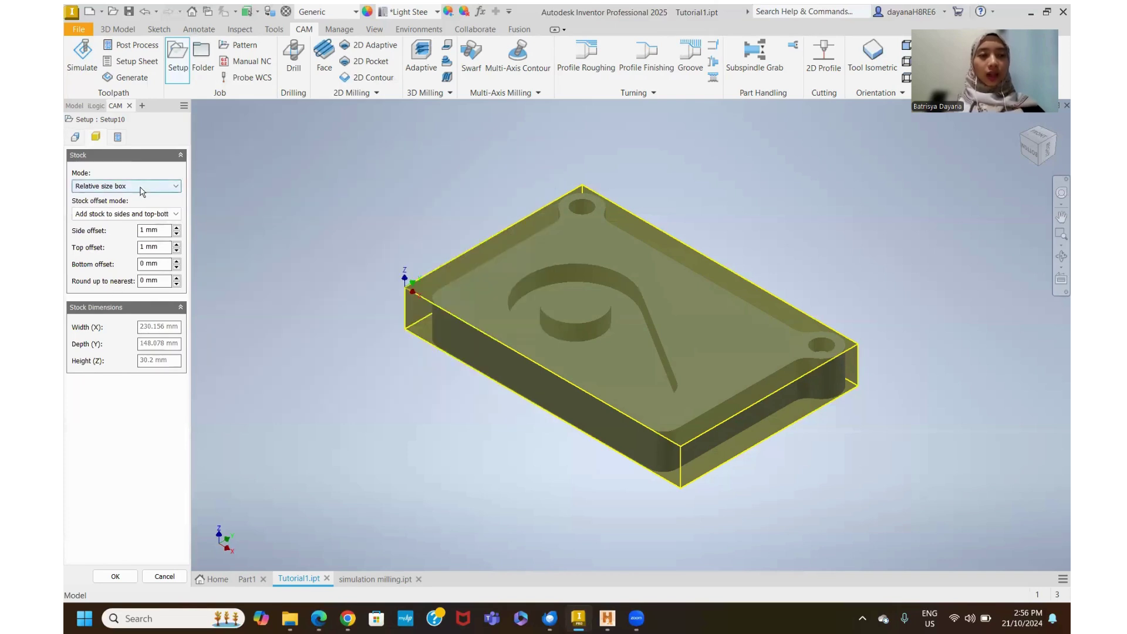
pyautogui.click(140, 191)
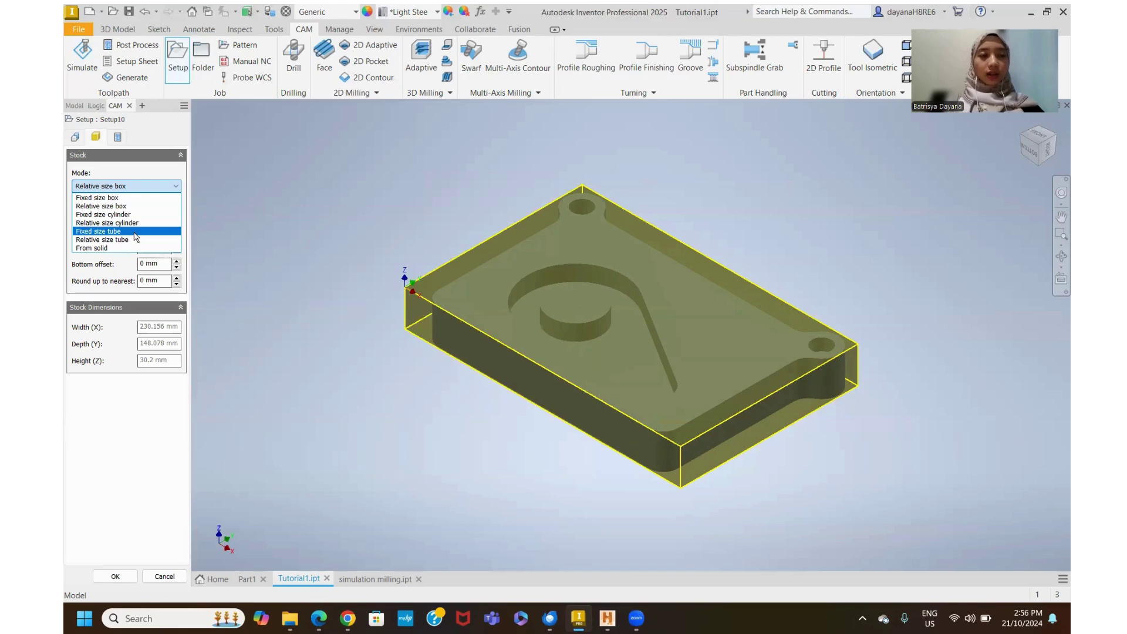
pyautogui.click(134, 233)
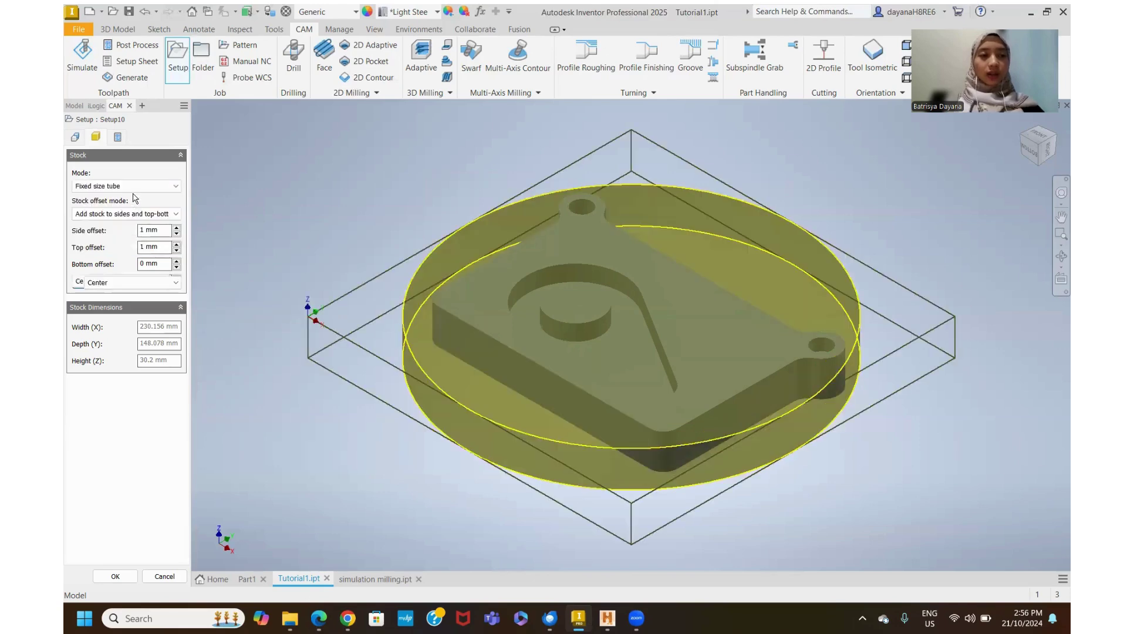
pyautogui.click(137, 190)
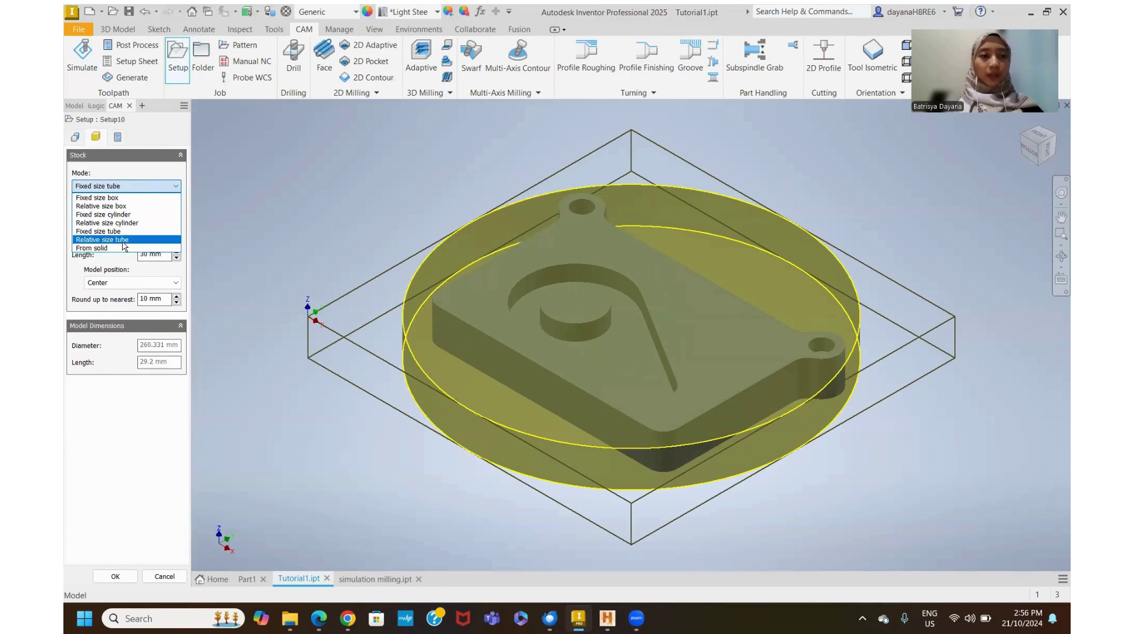
pyautogui.click(123, 242)
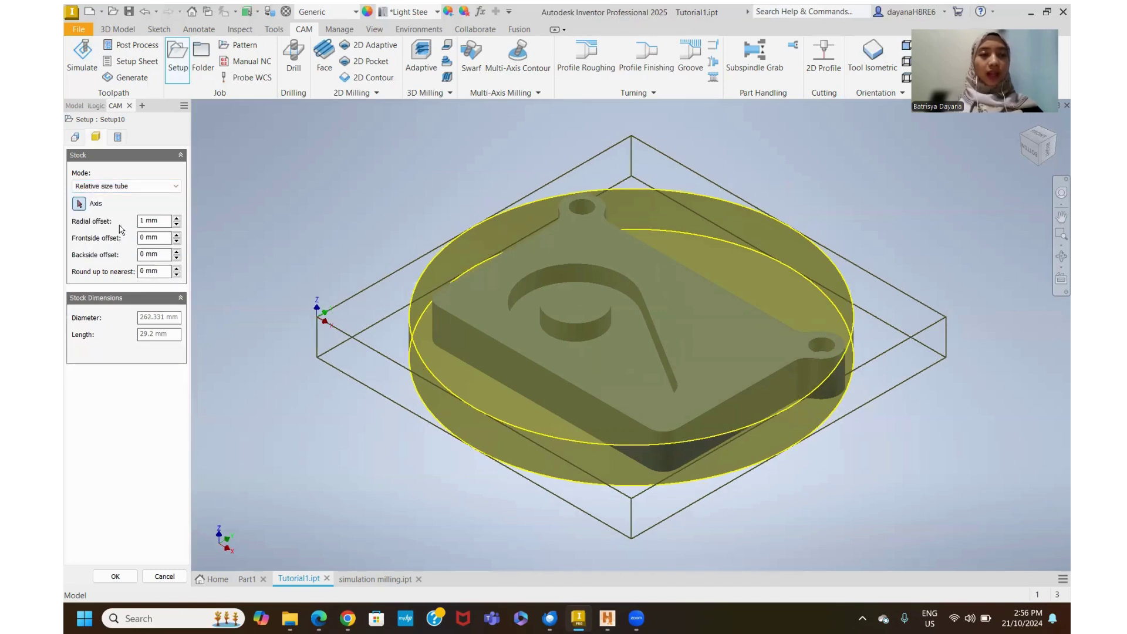
pyautogui.click(128, 195)
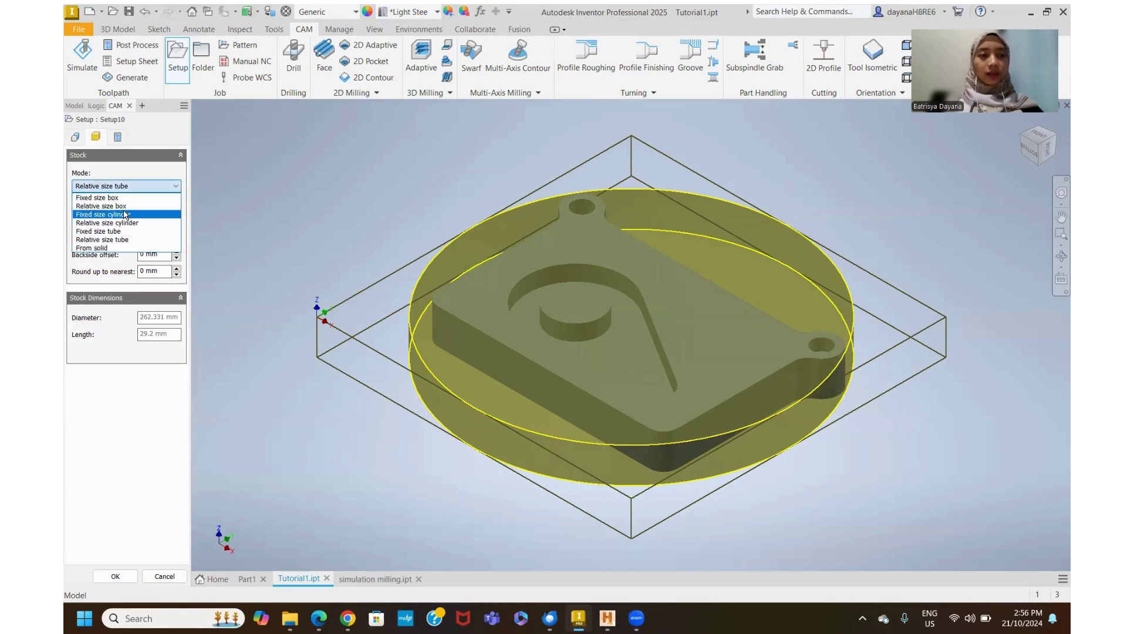
pyautogui.click(124, 205)
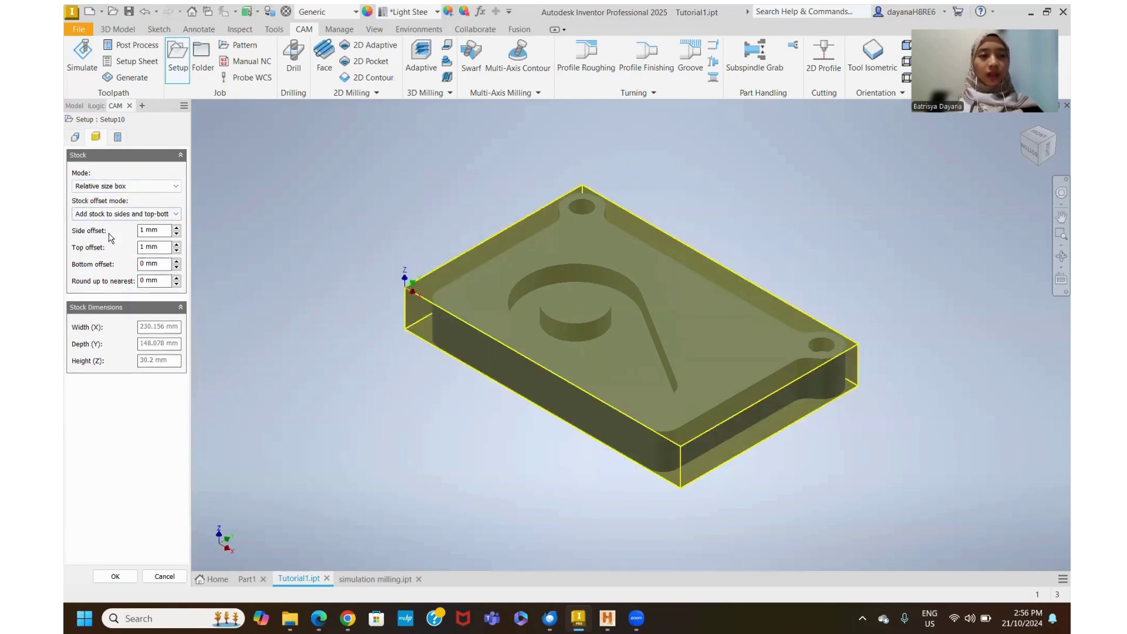
# Step: Set the stock side offset to 2 mm, checking it from left and bottom views
pyautogui.click(1042, 148)
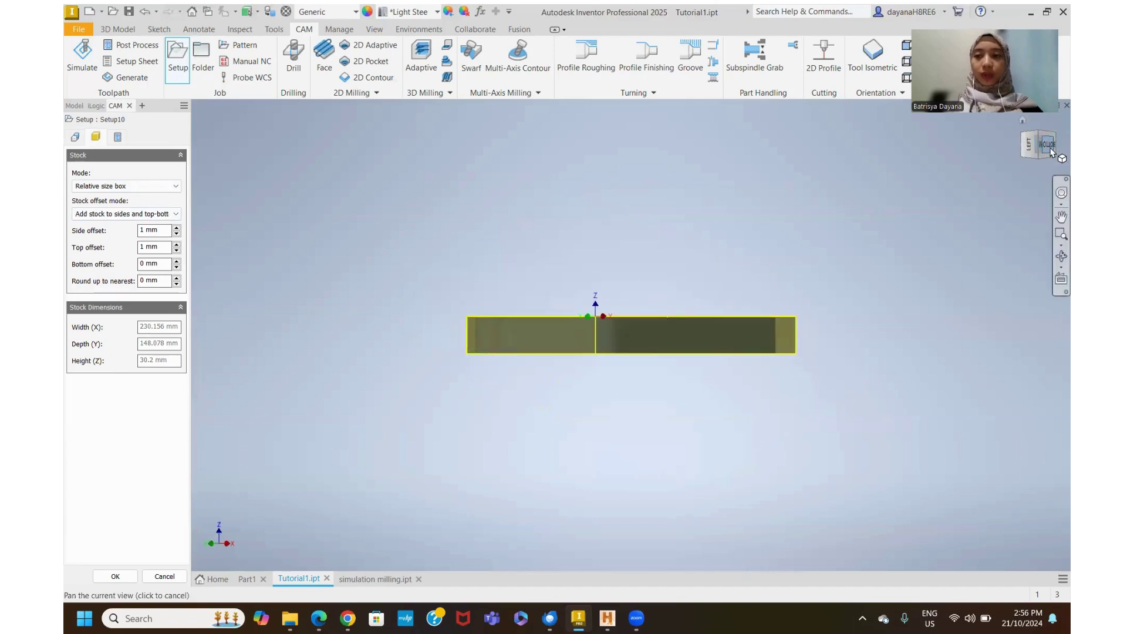
pyautogui.click(1048, 146)
pyautogui.scroll(-2, 502, 341)
pyautogui.scroll(3, 489, 340)
pyautogui.scroll(3, 458, 339)
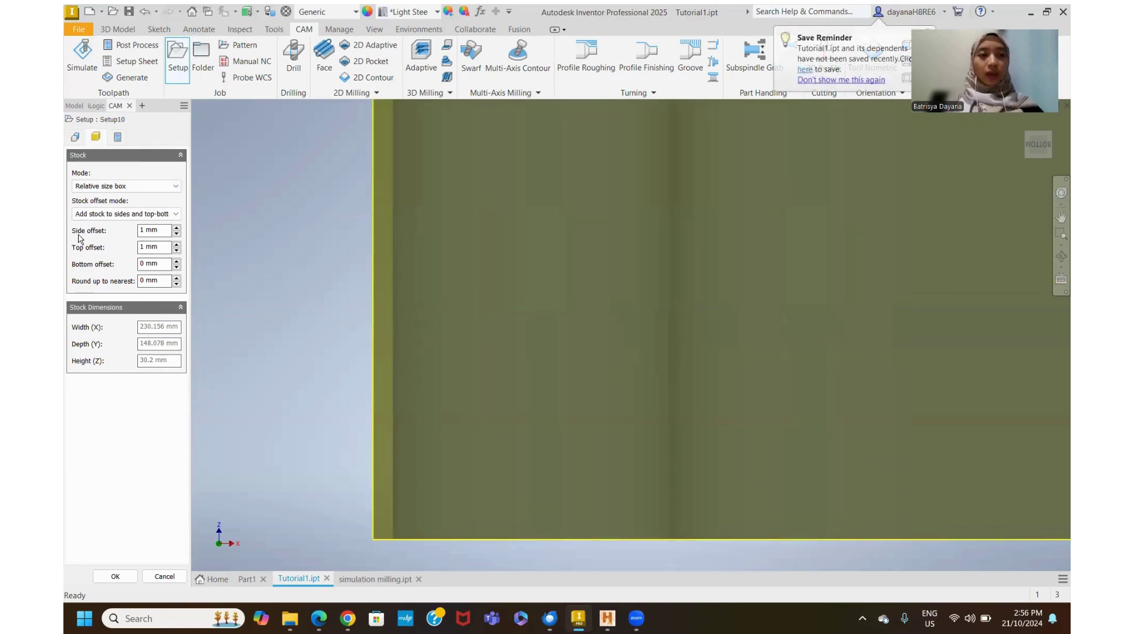
pyautogui.doubleClick(154, 232)
pyautogui.write('0')
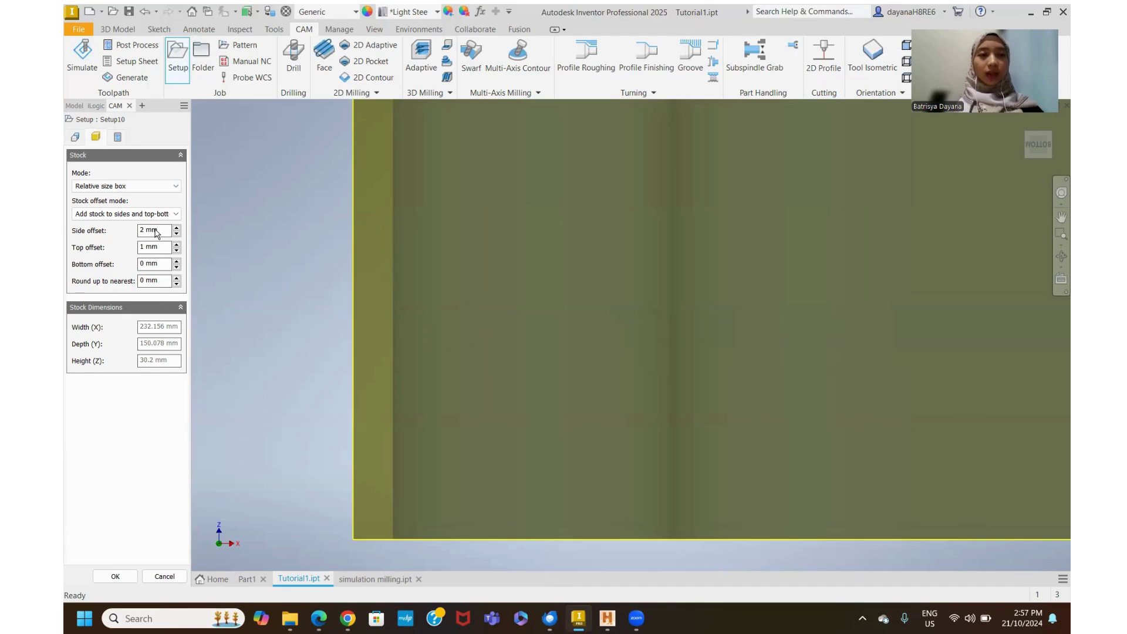
pyautogui.scroll(-1, 157, 232)
pyautogui.scroll(3, 156, 233)
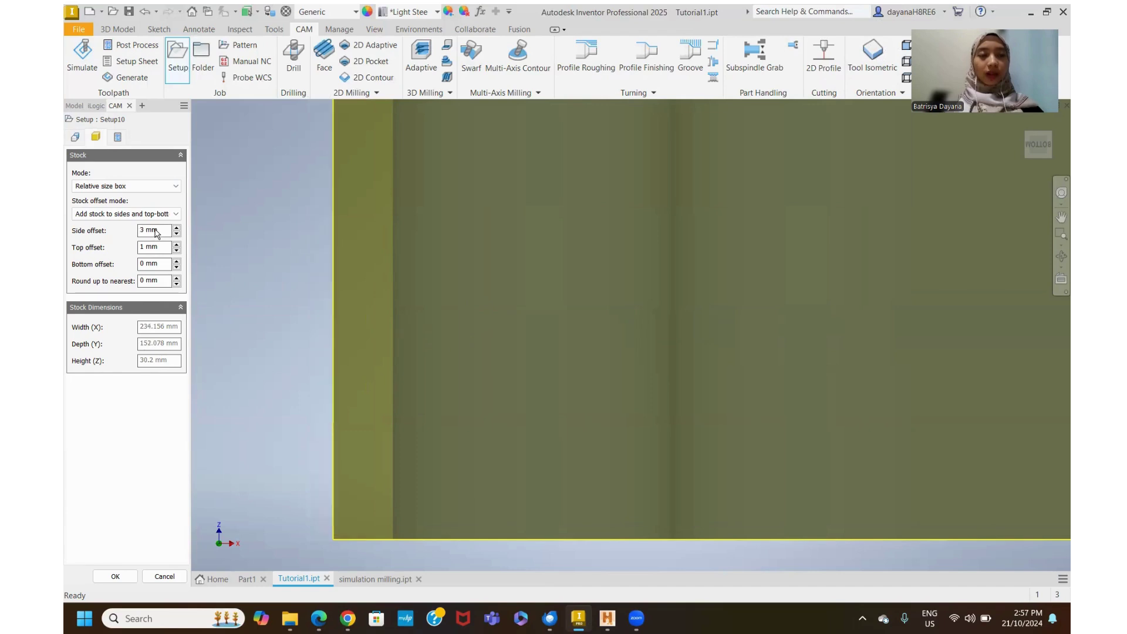
pyautogui.scroll(-1, 156, 233)
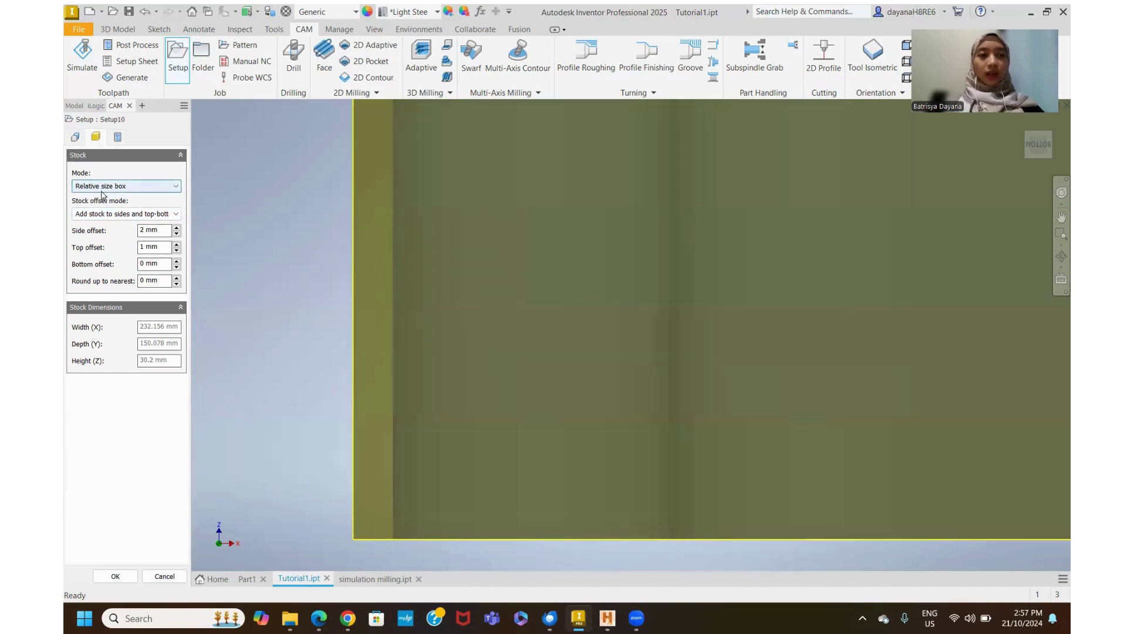
pyautogui.moveTo(1038, 143)
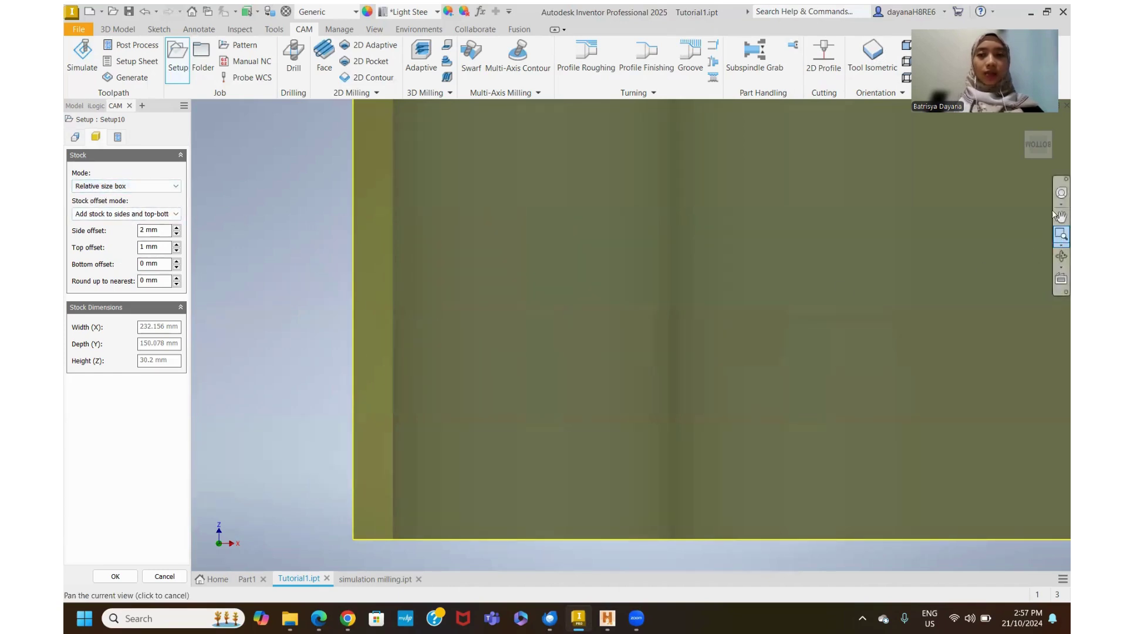
pyautogui.click(1022, 123)
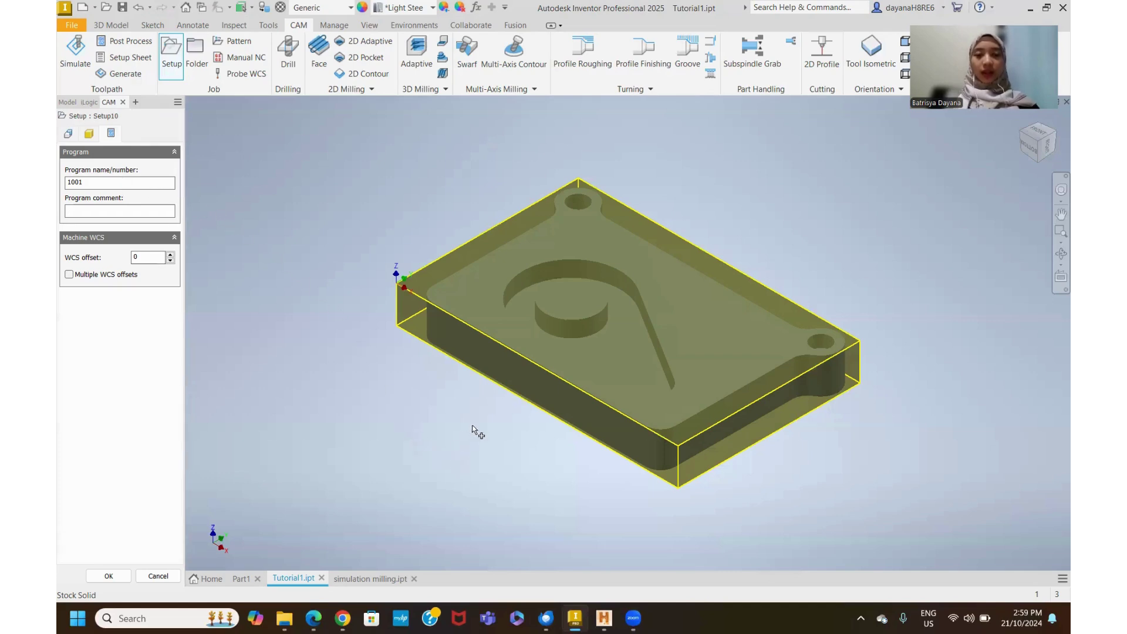
# Step: View the 1001.cnc program in HSM Edit, then return to Inventor
pyautogui.click(605, 617)
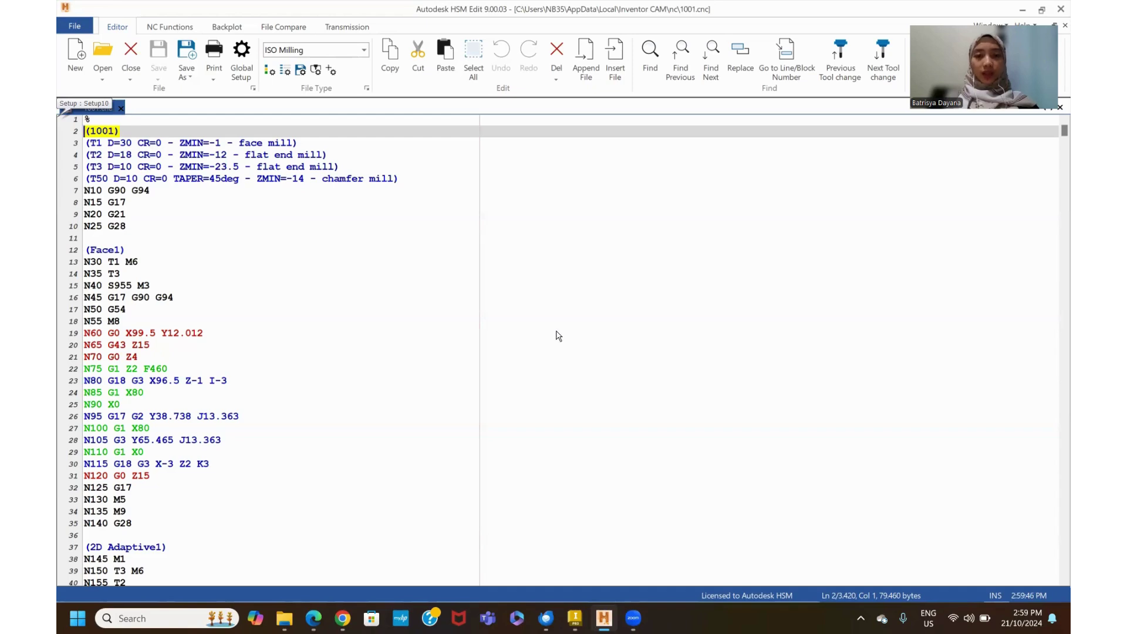
pyautogui.click(574, 618)
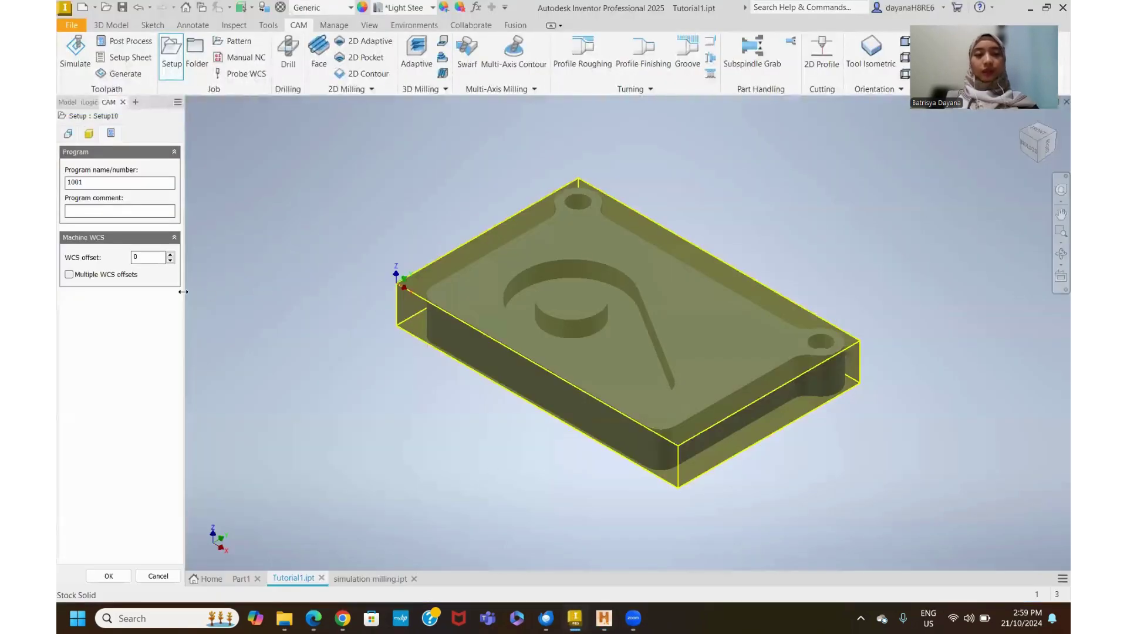